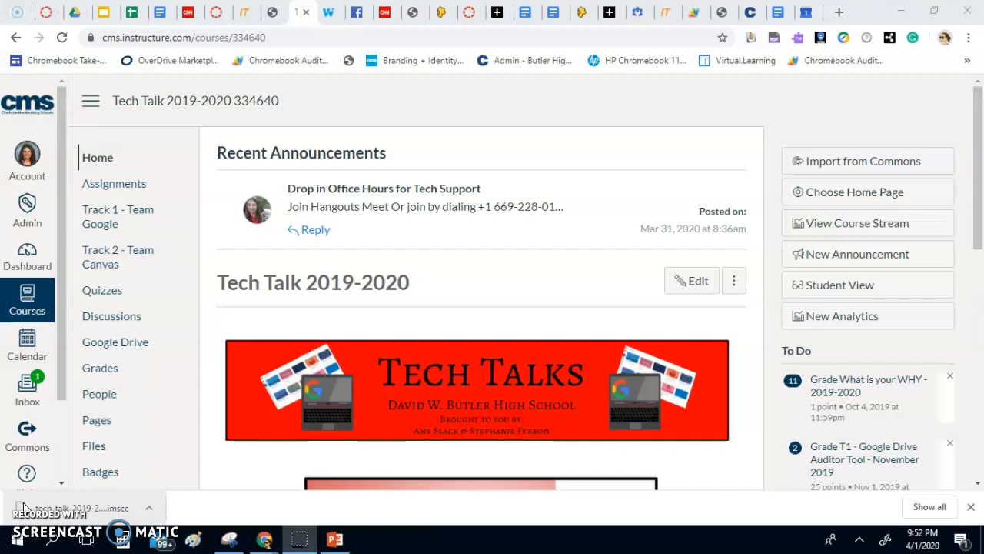
Open the assignment "T1 - Google Drive Auditor Tool - November 2019" from the course's assignments for editing.
left_click(137, 190)
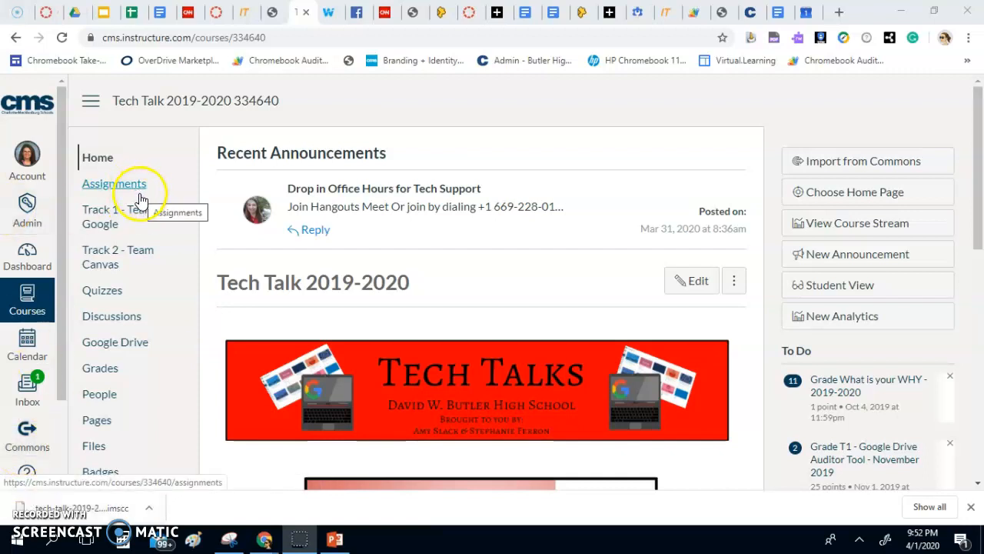
left_click(138, 196)
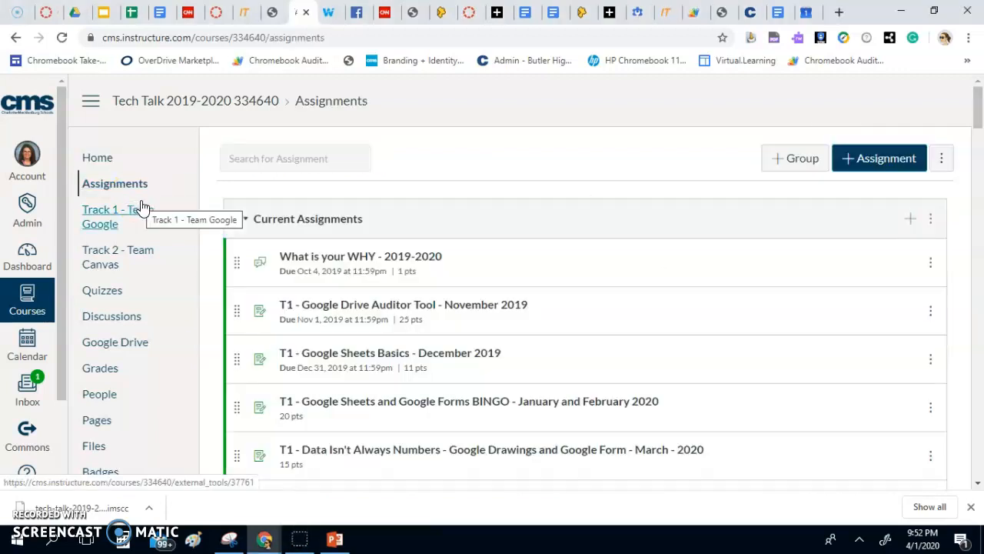
left_click(440, 308)
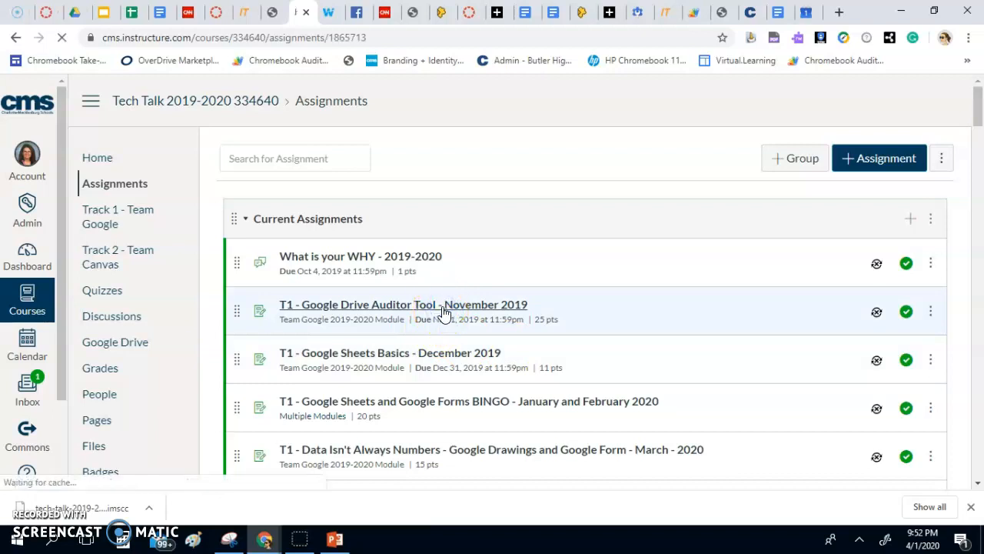
left_click(676, 176)
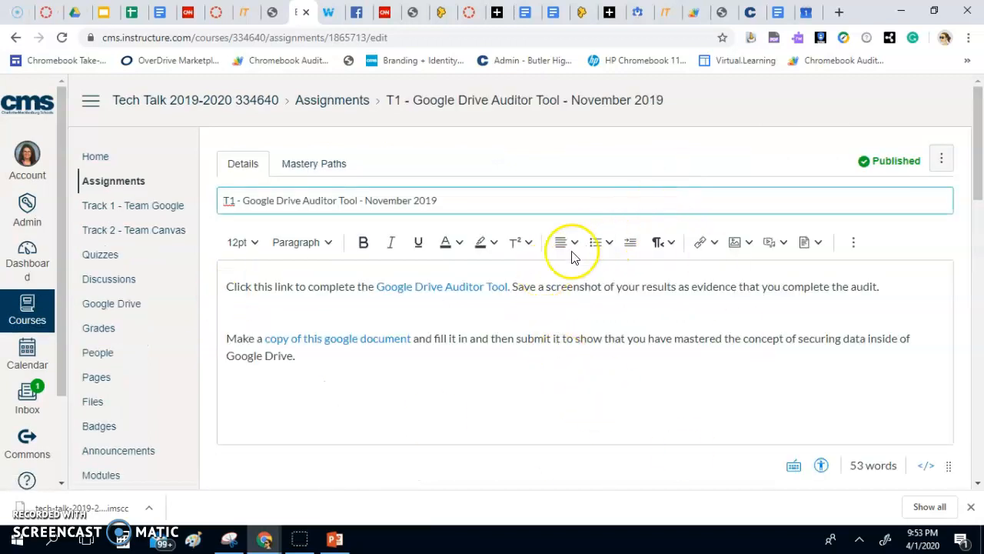
left_click(446, 203)
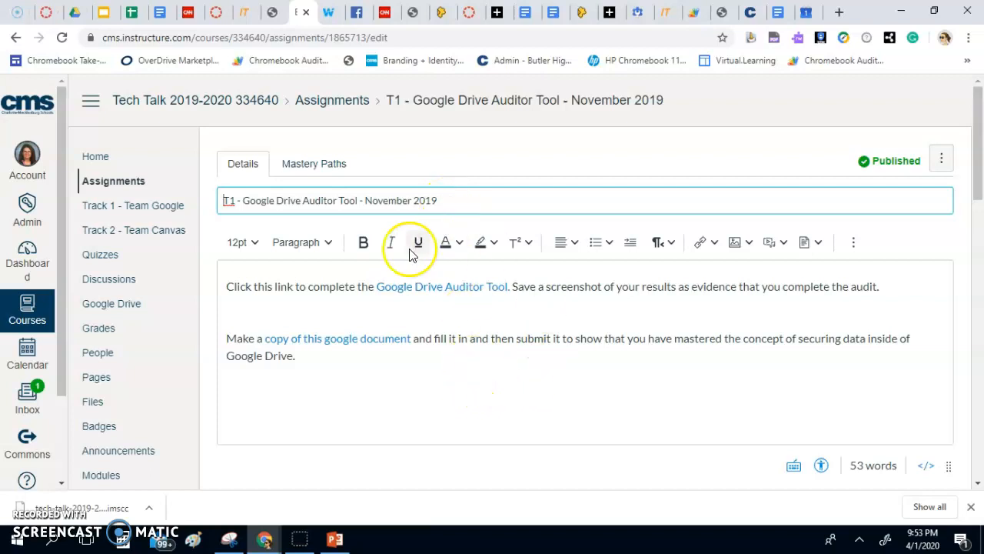
Try assigning the assignment to two individual students instead of Everyone, and cancel the edit without saving.
scroll(440, 377, "down", 4)
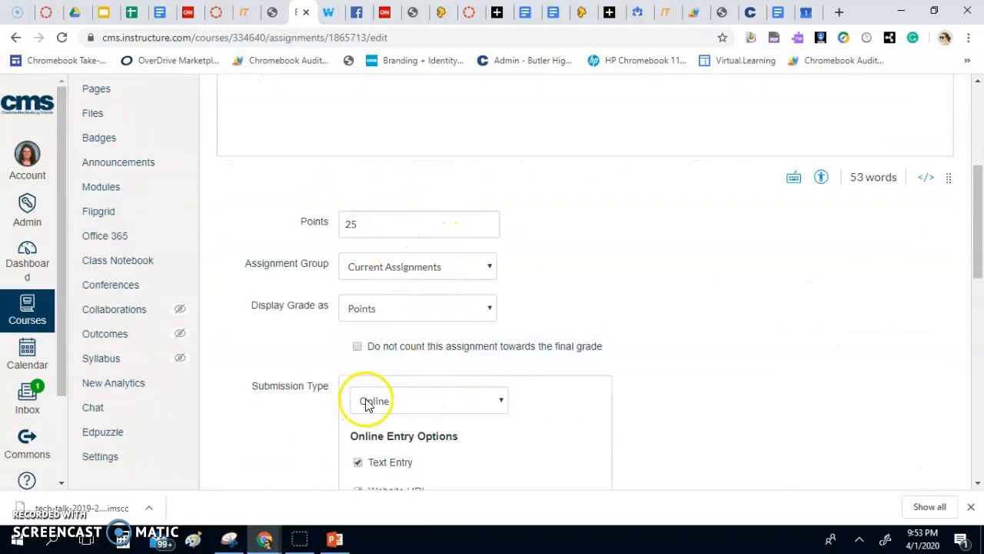
scroll(369, 402, "down", 3)
scroll(534, 365, "down", 4)
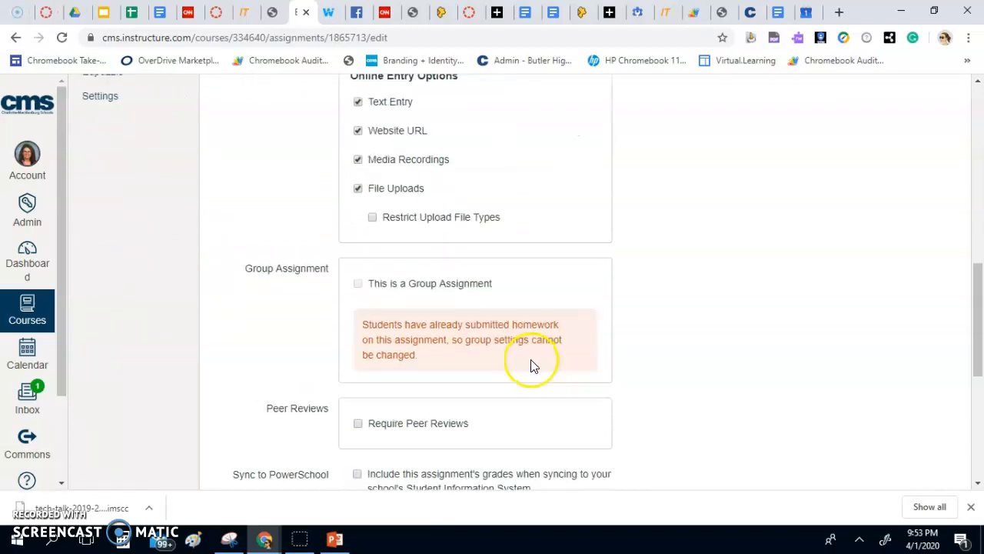
scroll(529, 367, "down", 1)
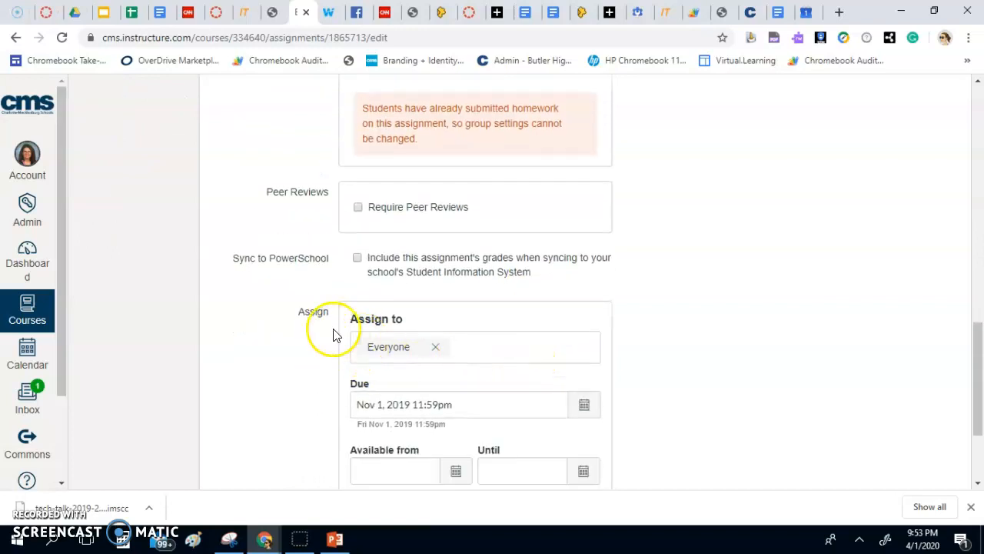
left_click(435, 346)
scroll(468, 352, "down", 1)
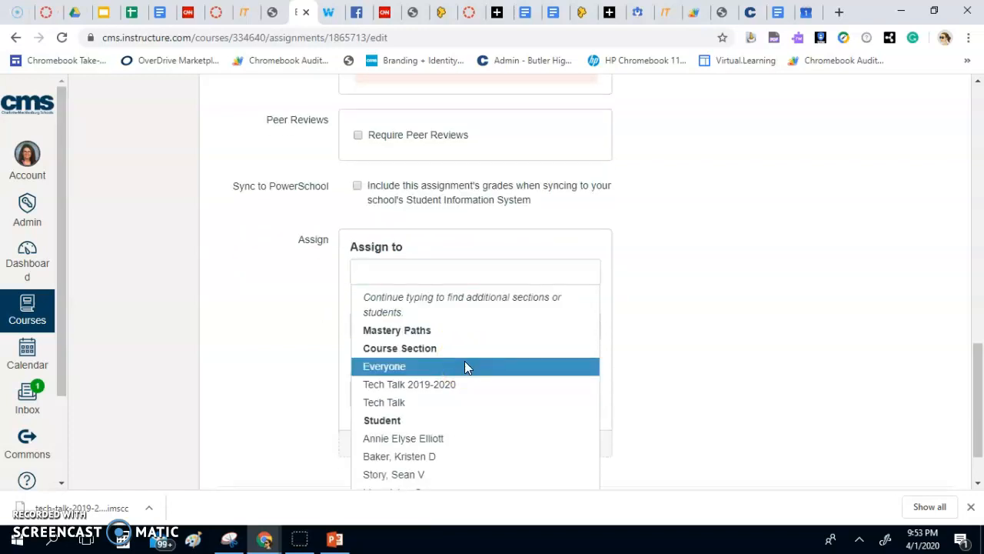
left_click(436, 438)
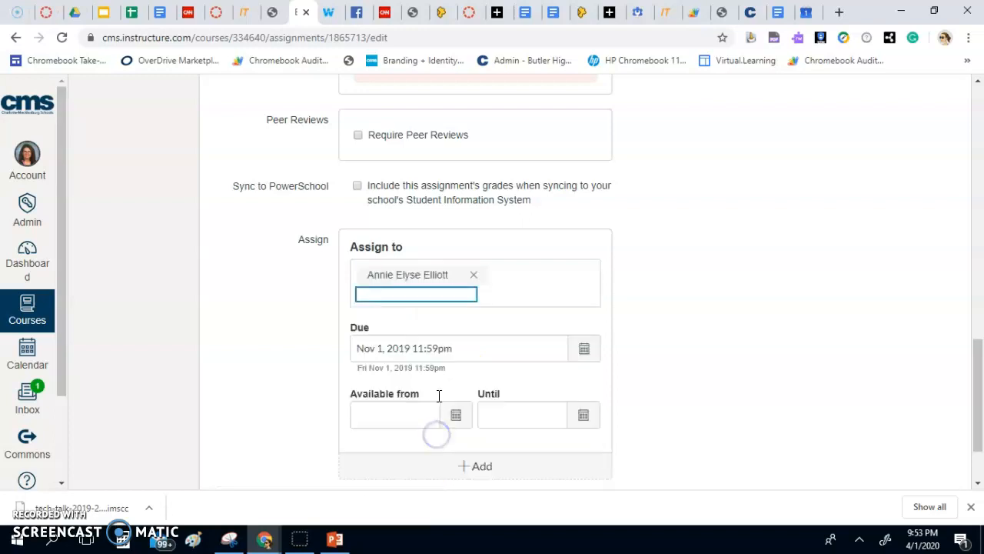
left_click(470, 292)
left_click(432, 478)
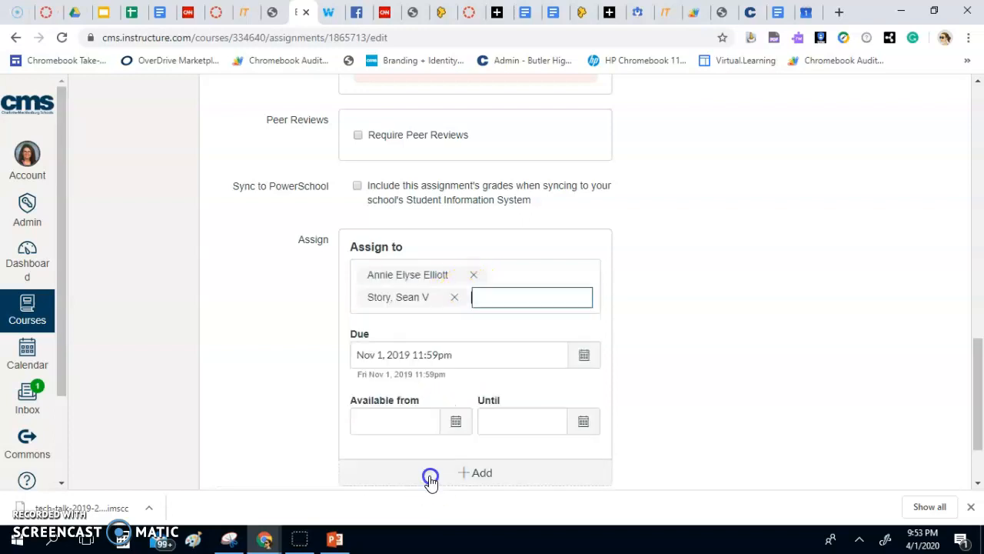
left_click(685, 343)
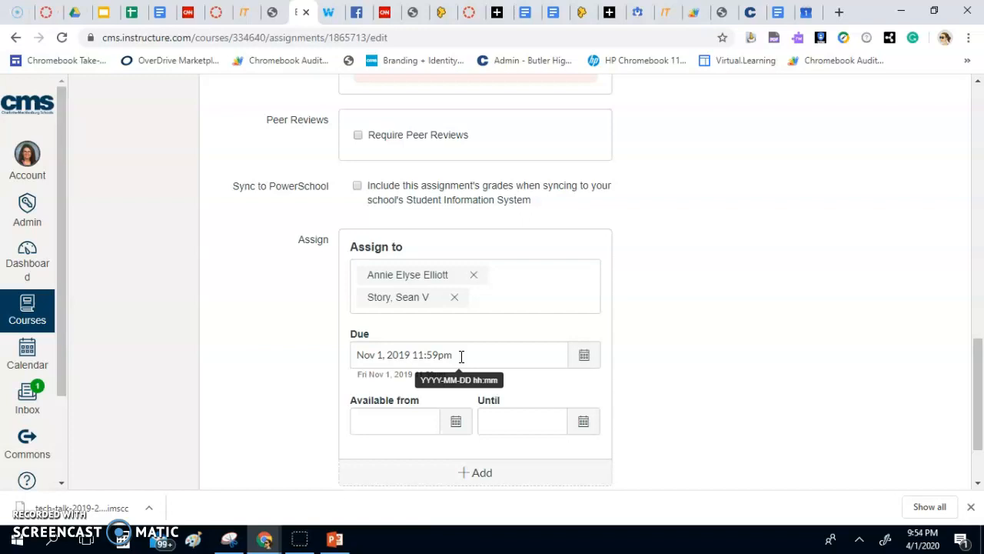
scroll(463, 354, "down", 2)
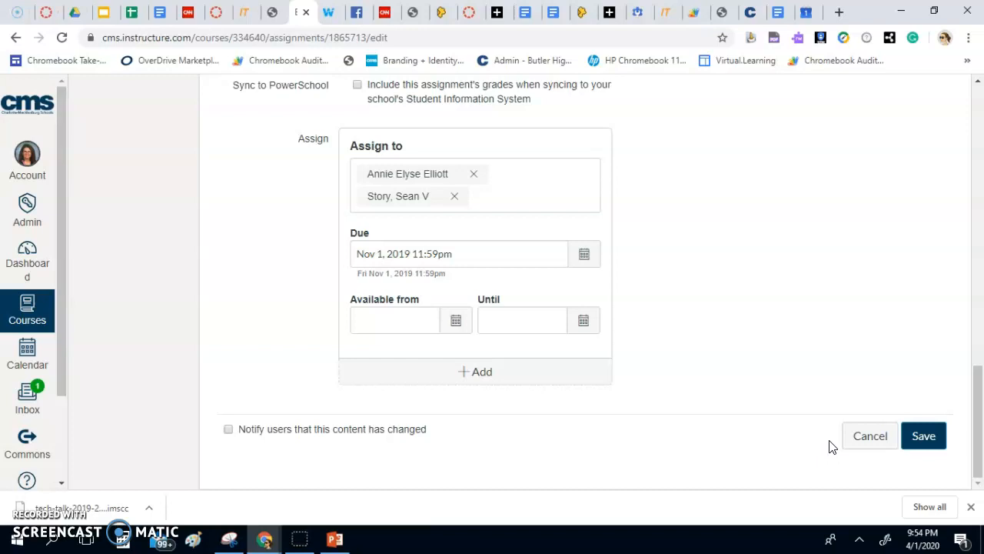
left_click(855, 444)
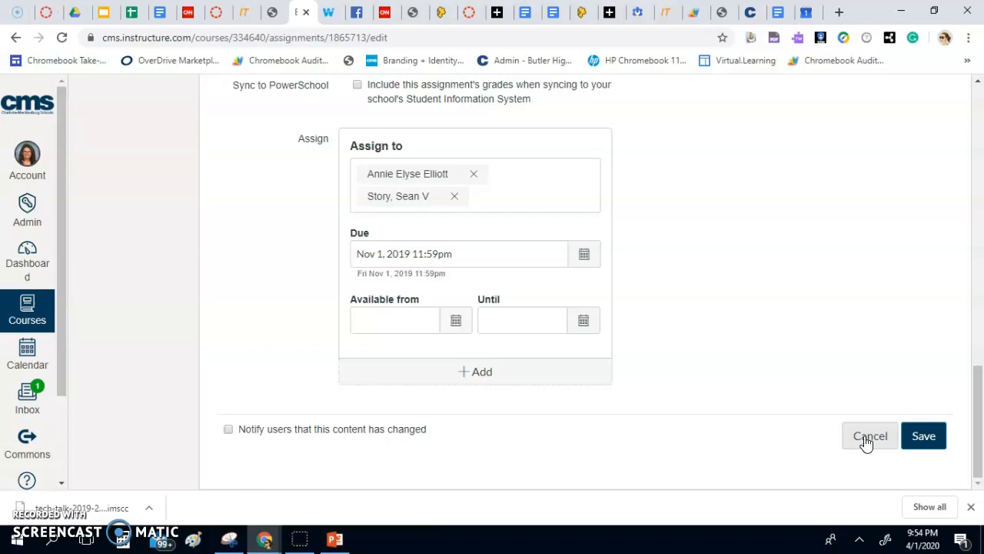
left_click(864, 439)
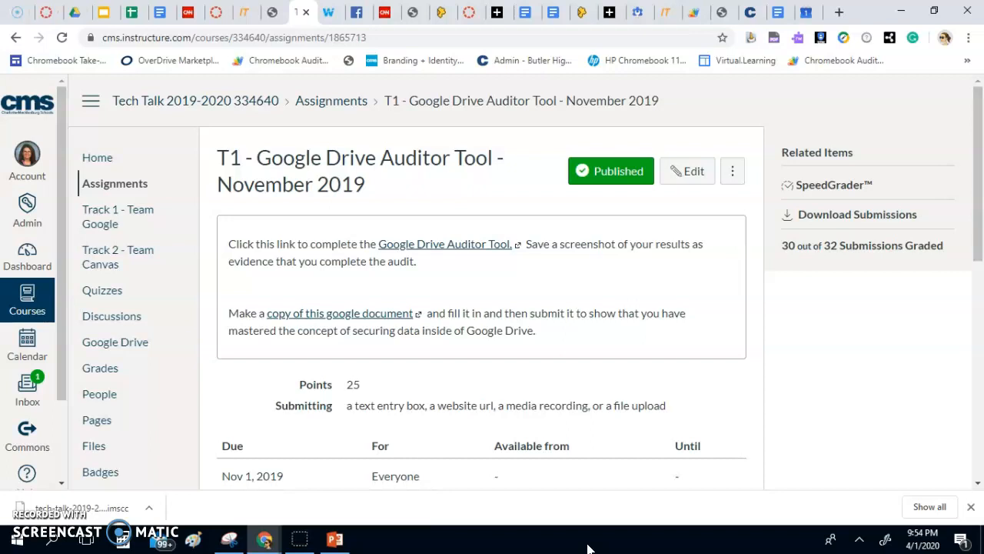
Create a new group set named "Differentiation" for the people in the course.
left_click(101, 397)
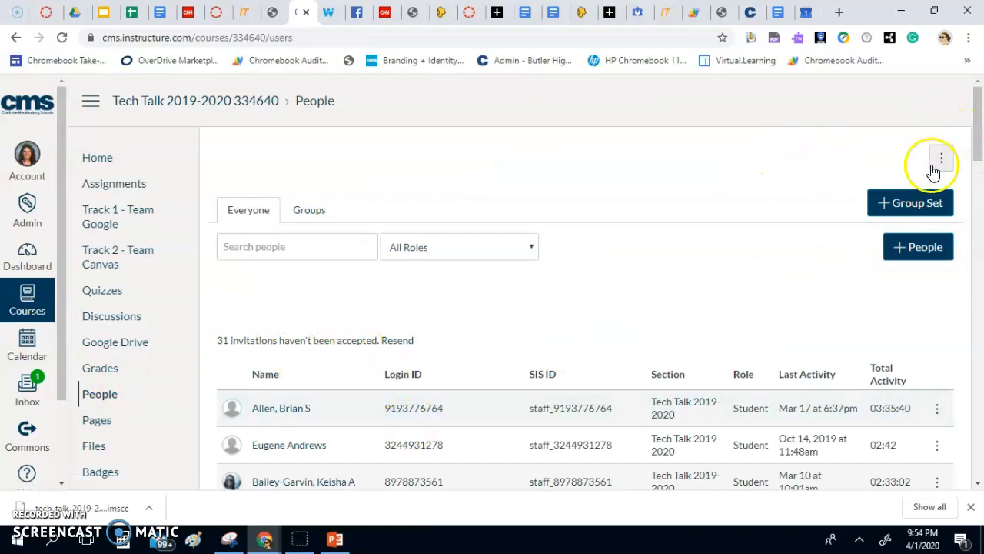
left_click(889, 206)
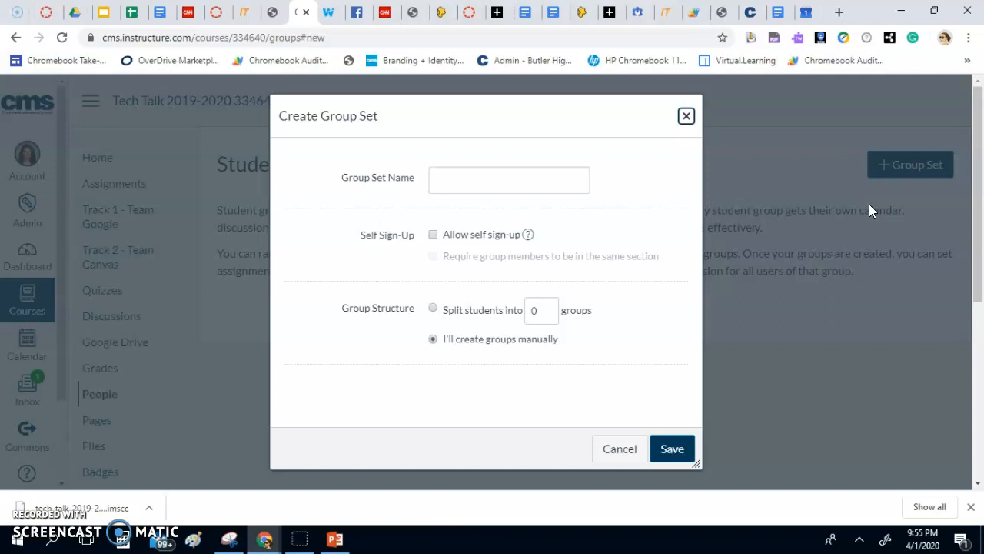
left_click(535, 178)
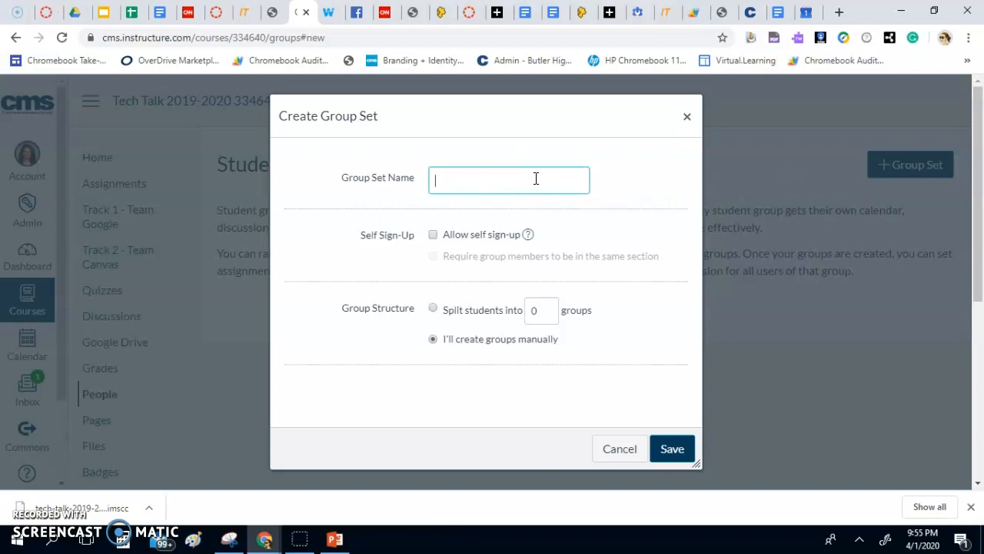
type("Differeen")
key("BackSpace")
key("BackSpace")
type("ntion")
right_click(479, 181)
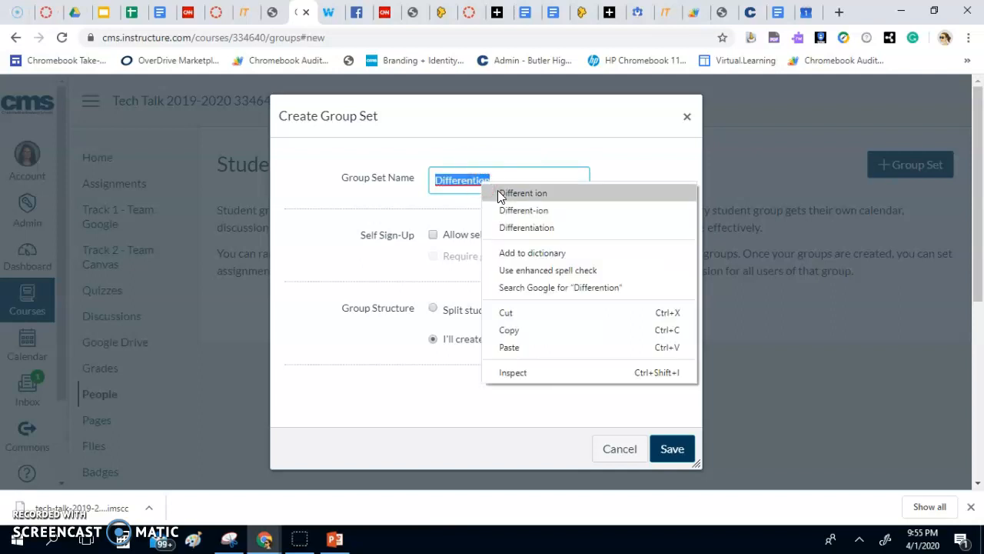
left_click(509, 229)
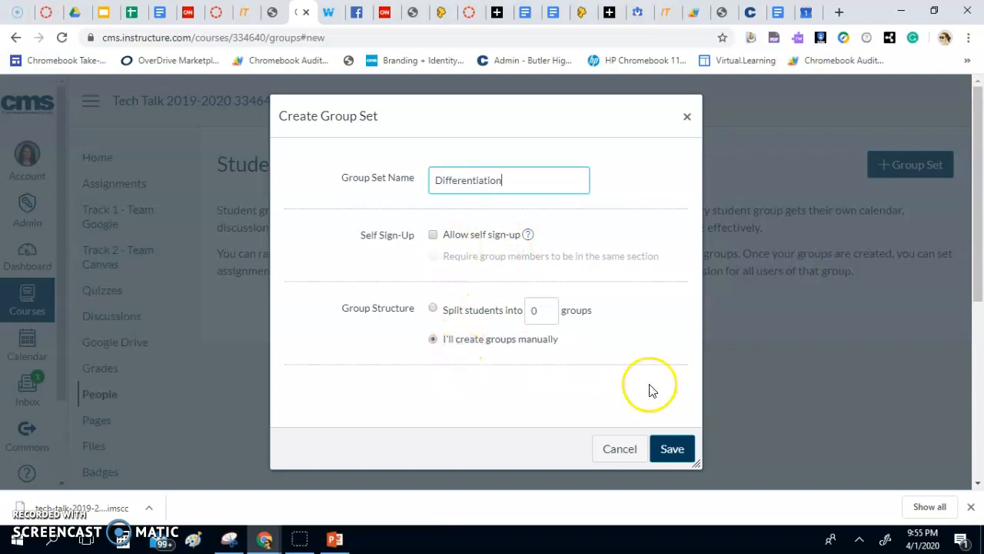
left_click(673, 448)
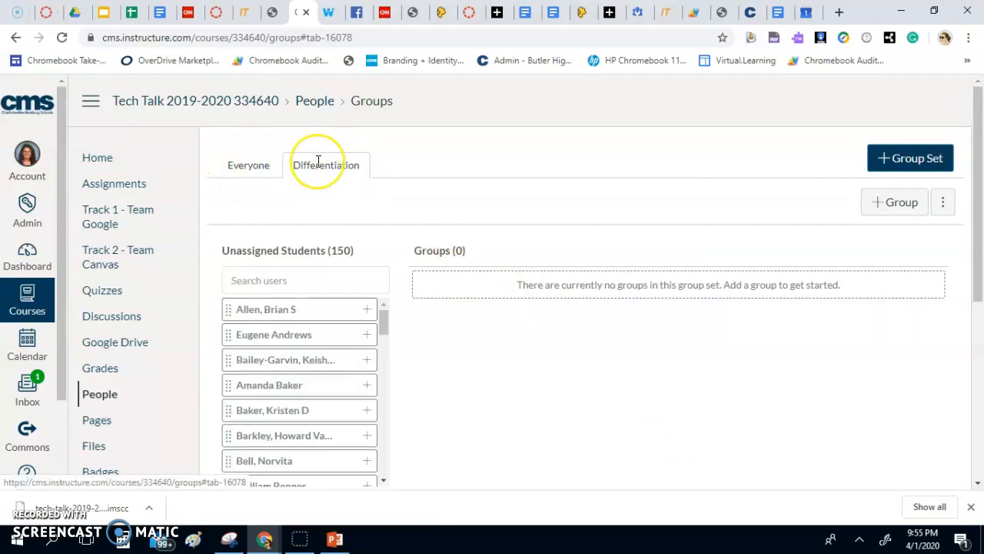
Add two groups named "Seniors" and "Underclassmen" to the Differentiation group set, leaving the member limits blank.
left_click(882, 207)
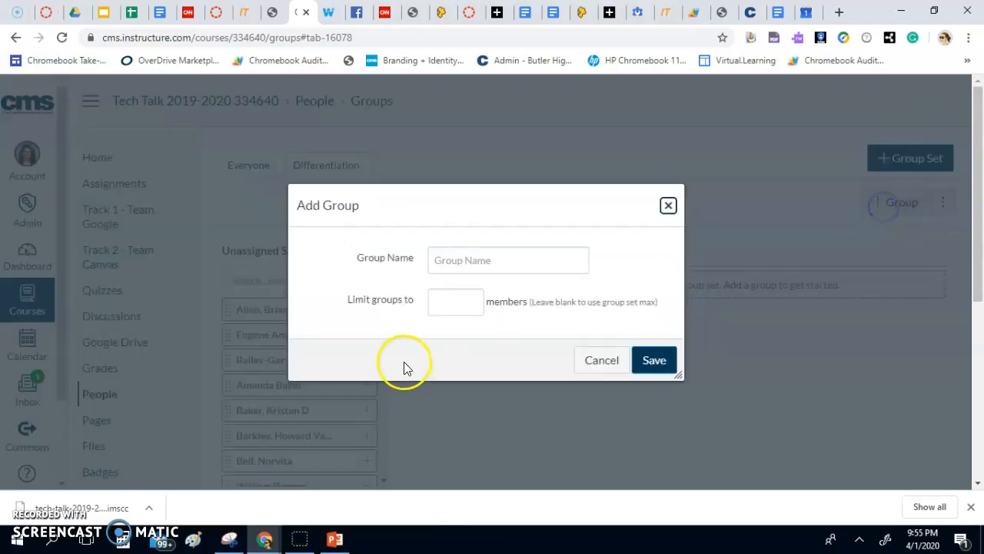
left_click(467, 263)
type("Seniors")
key("Return")
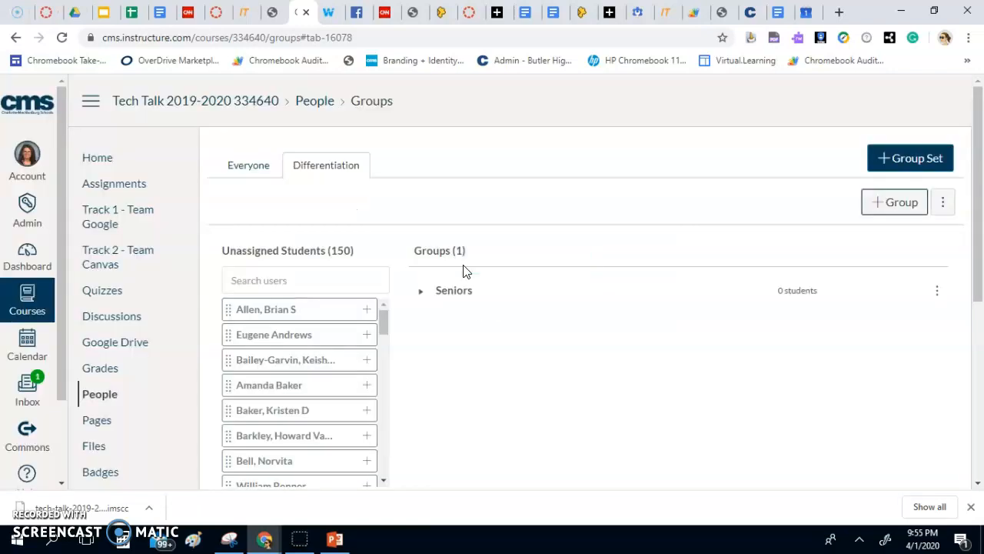
left_click(874, 203)
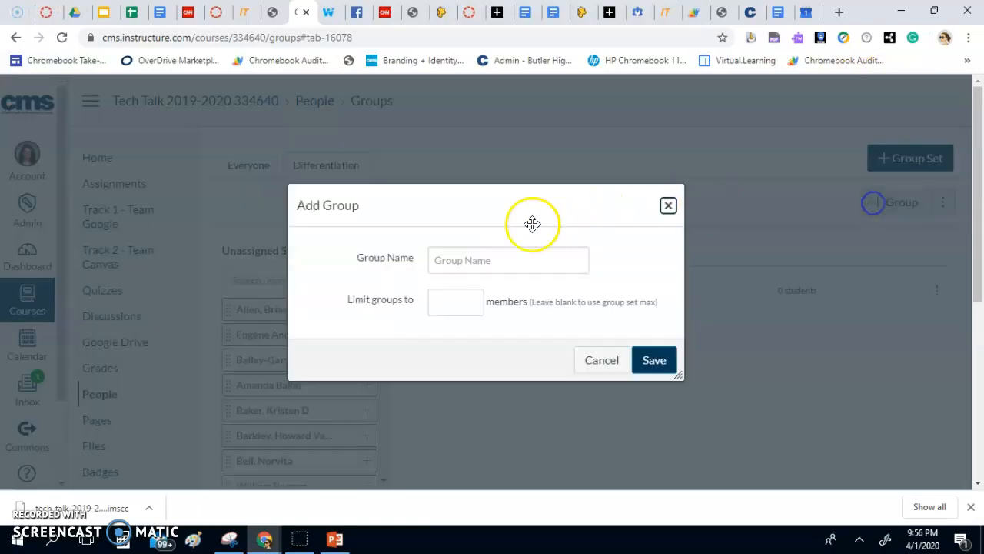
left_click(488, 268)
type("Underclassmen")
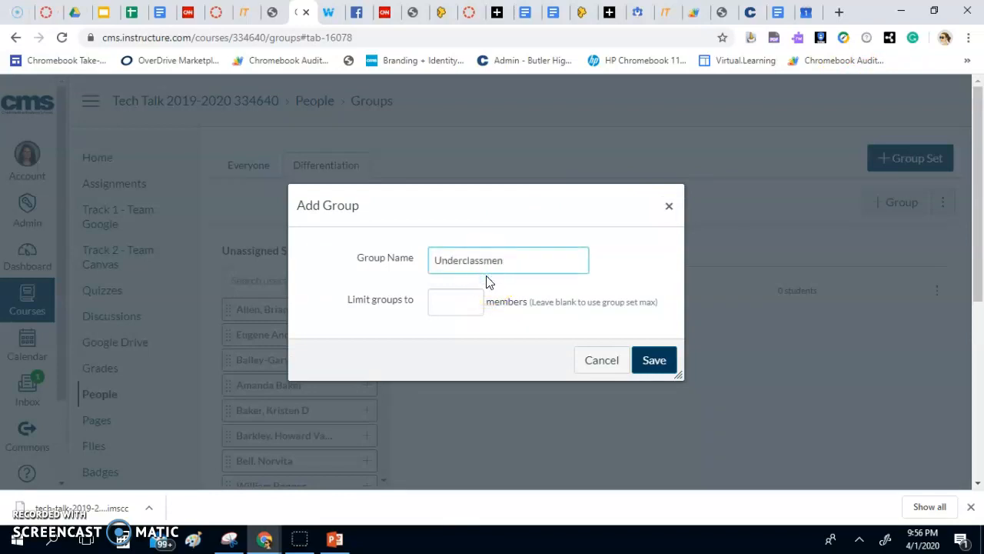
left_click(651, 361)
Expand the Seniors group and add the first three unassigned students to it.
left_click(423, 292)
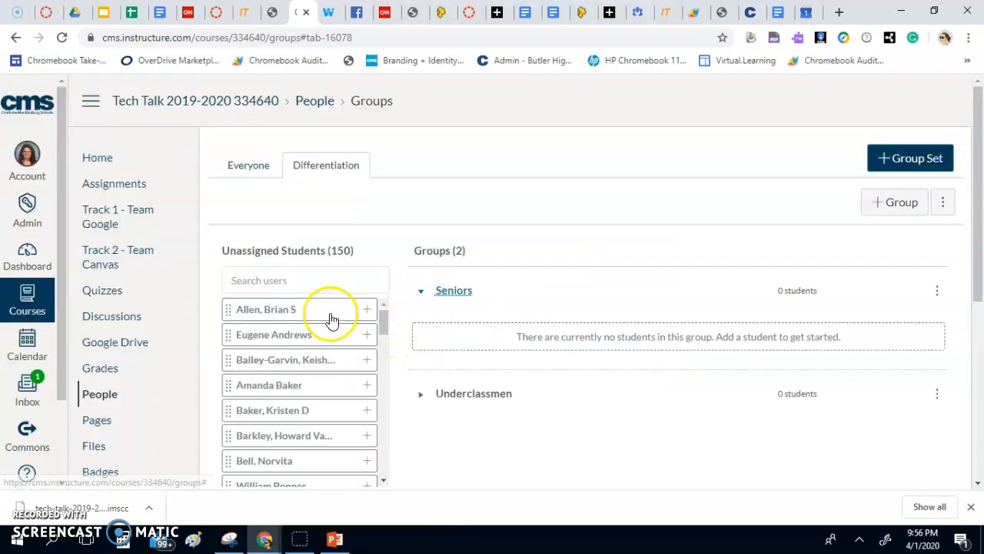
left_click(367, 309)
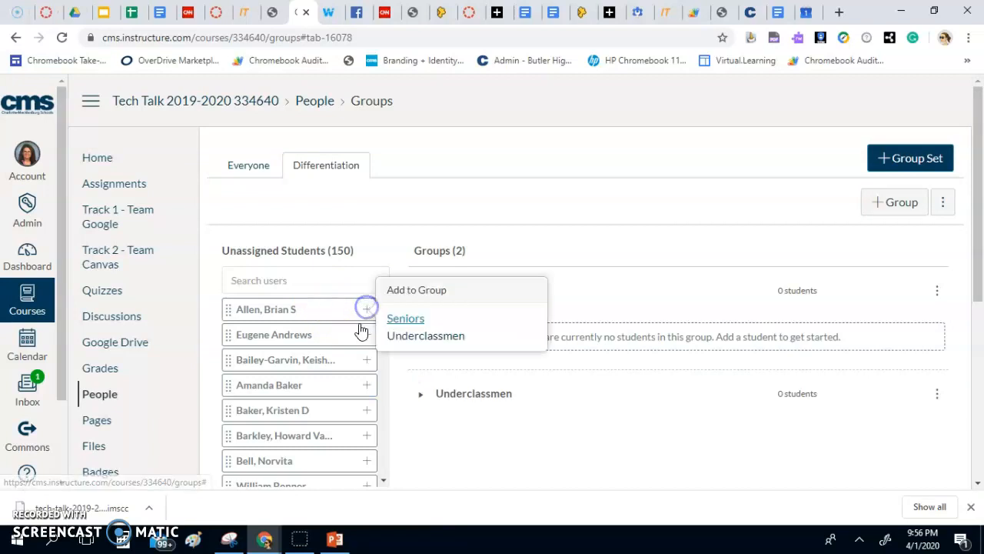
left_click(411, 326)
left_click(367, 309)
left_click(422, 323)
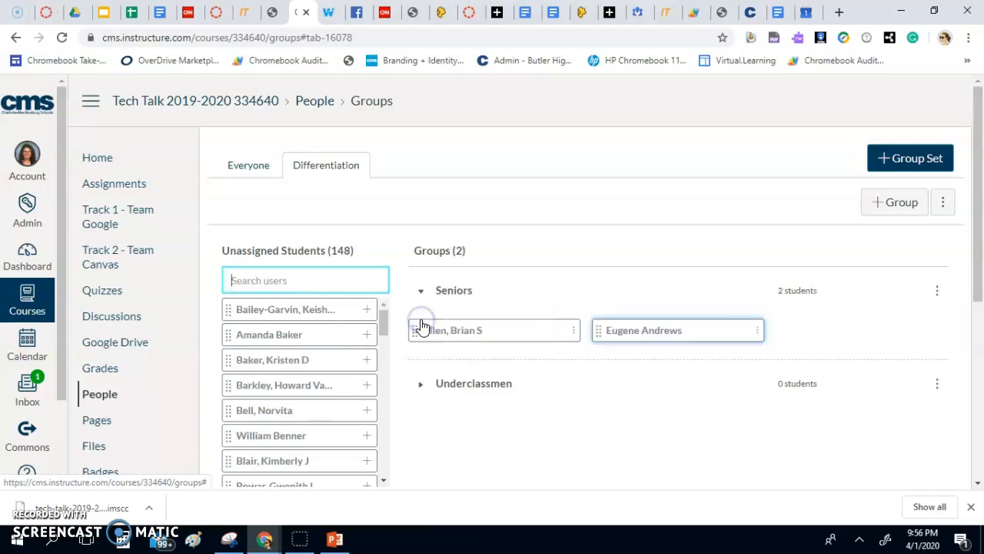
left_click(369, 311)
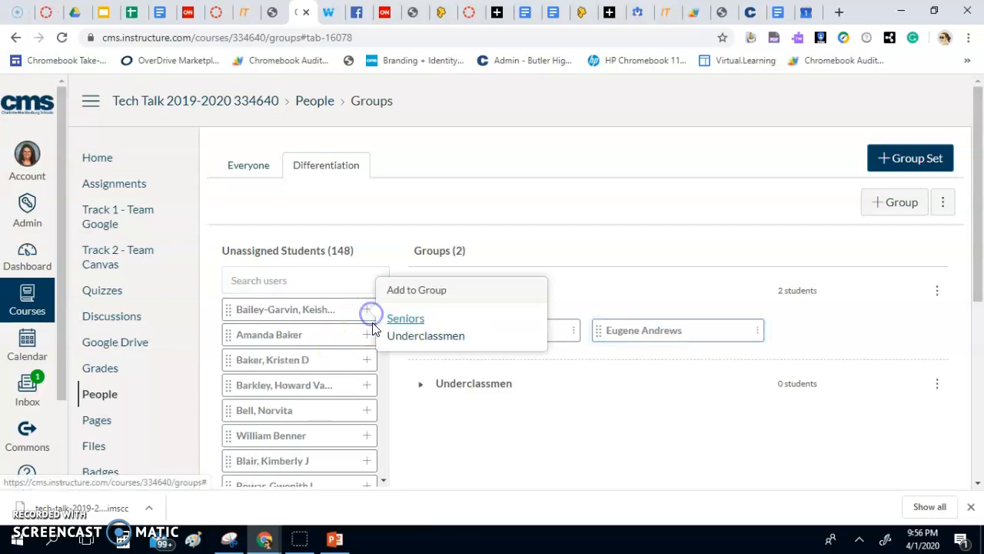
left_click(399, 320)
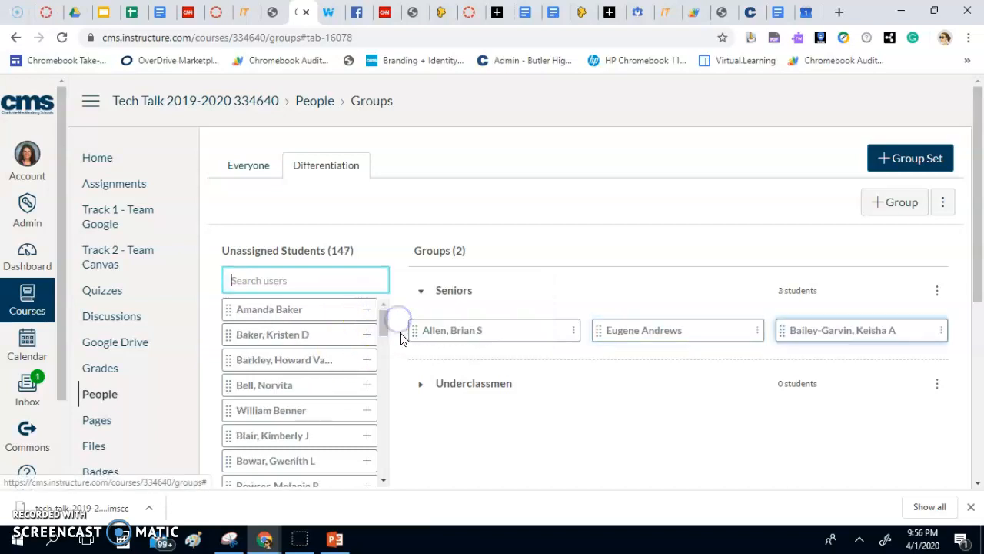
Expand the Underclassmen group and add the fourth and fifth students of the unassigned list to it.
left_click(422, 384)
left_click(366, 385)
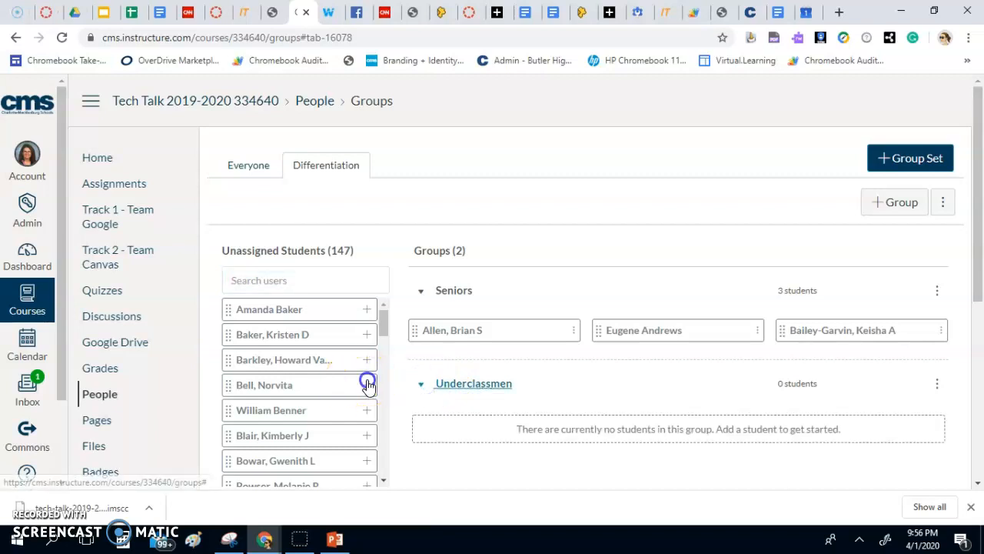
left_click(403, 406)
left_click(366, 385)
left_click(418, 416)
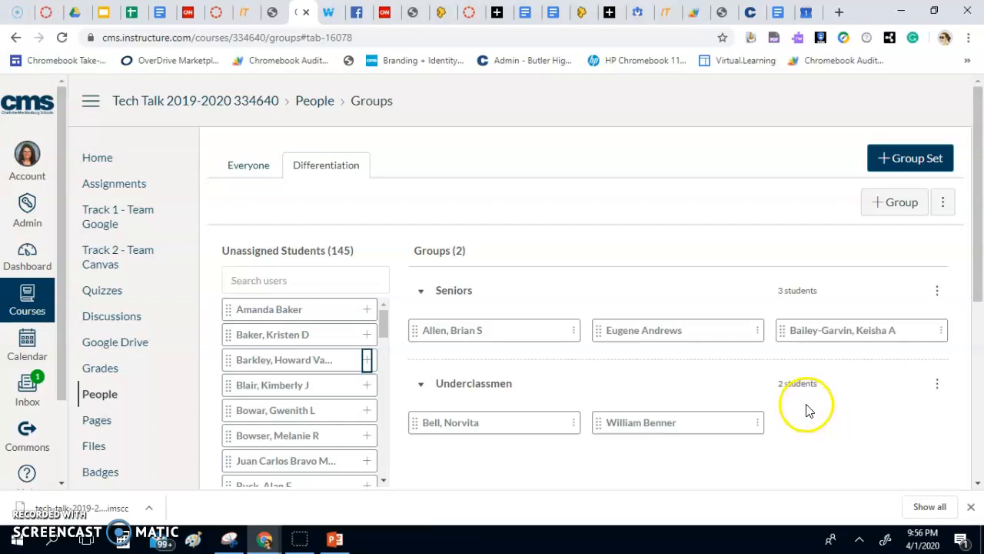
Open the settings of the Tech Talk 2019-2020 course.
scroll(138, 289, "down", 3)
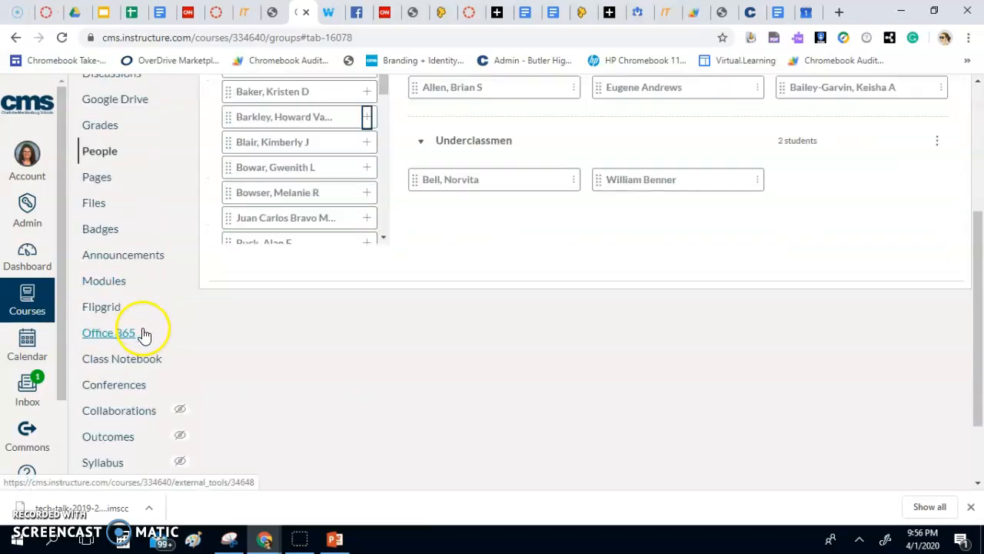
scroll(144, 334, "down", 2)
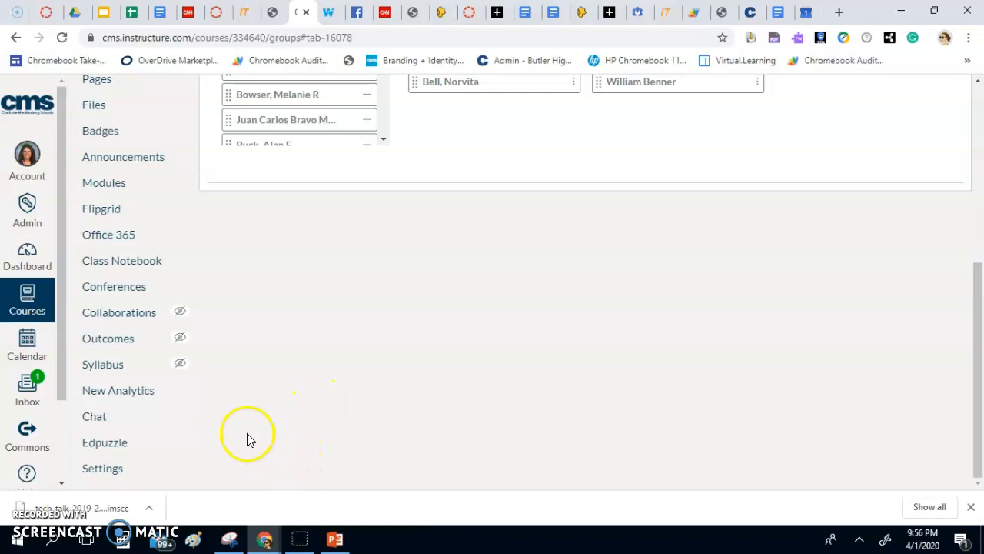
left_click(113, 471)
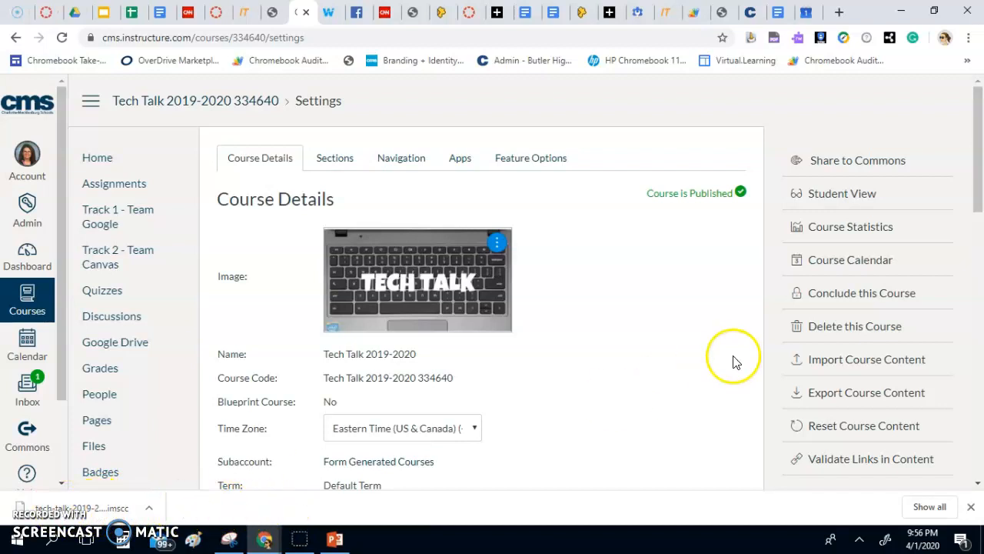
Open the course content import and set the content type to Canvas Course Export Package.
left_click(821, 365)
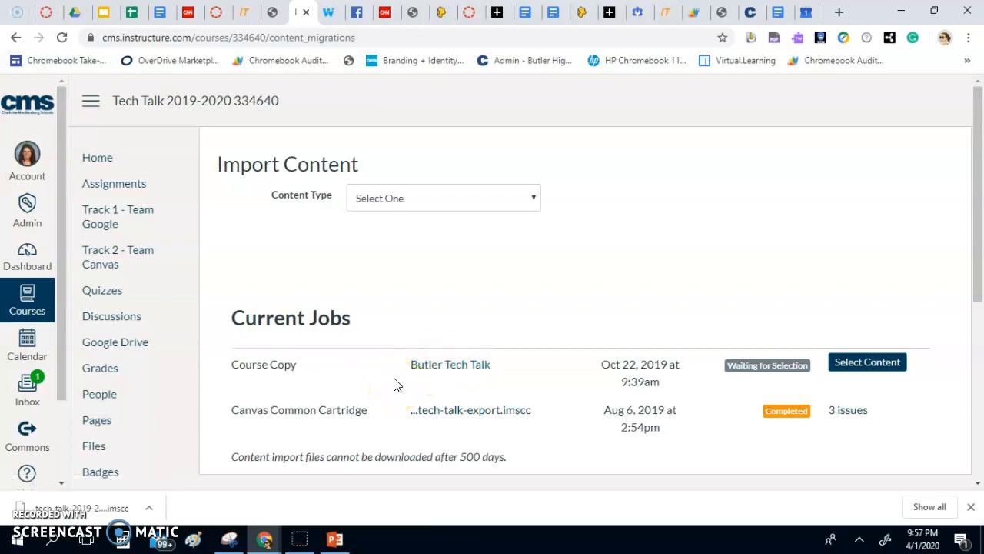
left_click(525, 203)
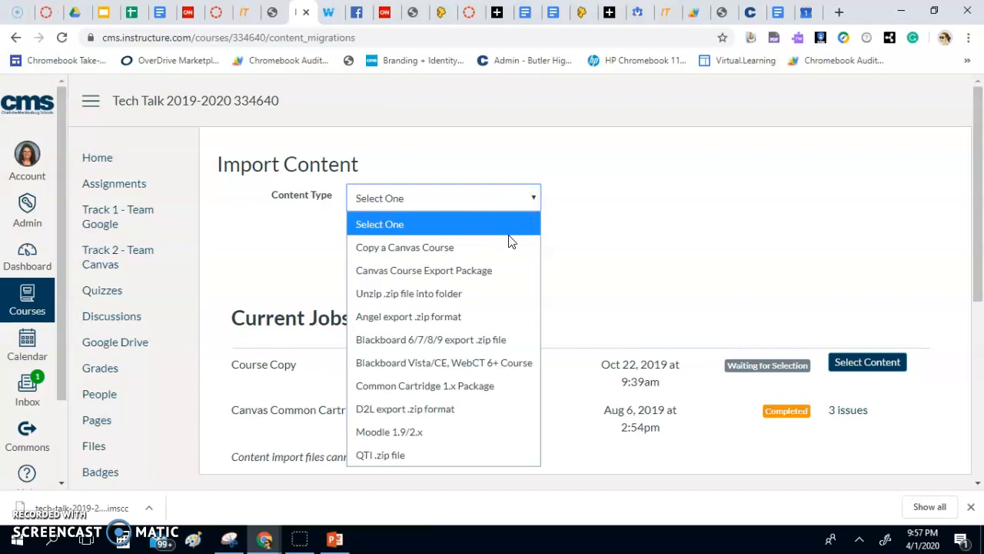
left_click(498, 266)
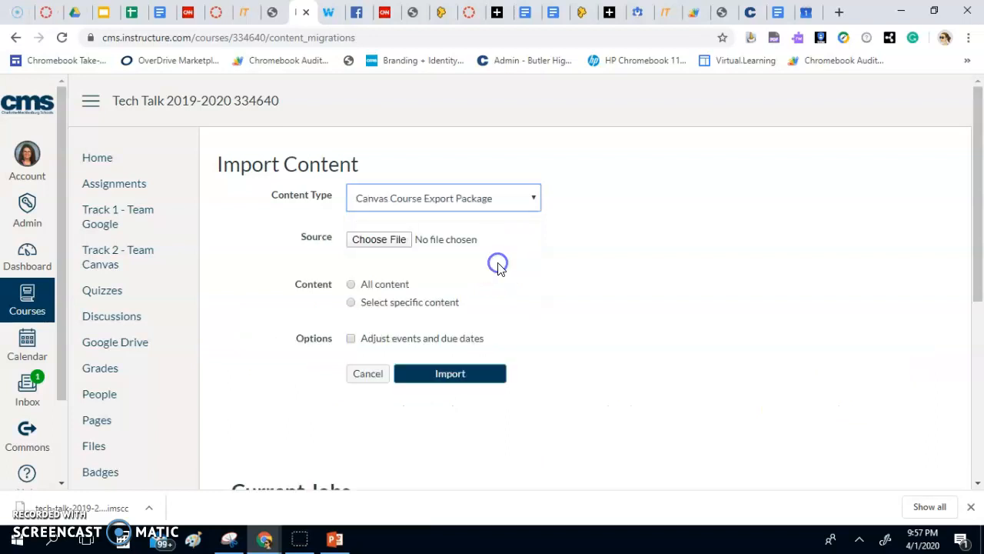
Choose the file tech-talk-2019-2020-export (2).imscc from the Downloads folder as the import source.
left_click(375, 239)
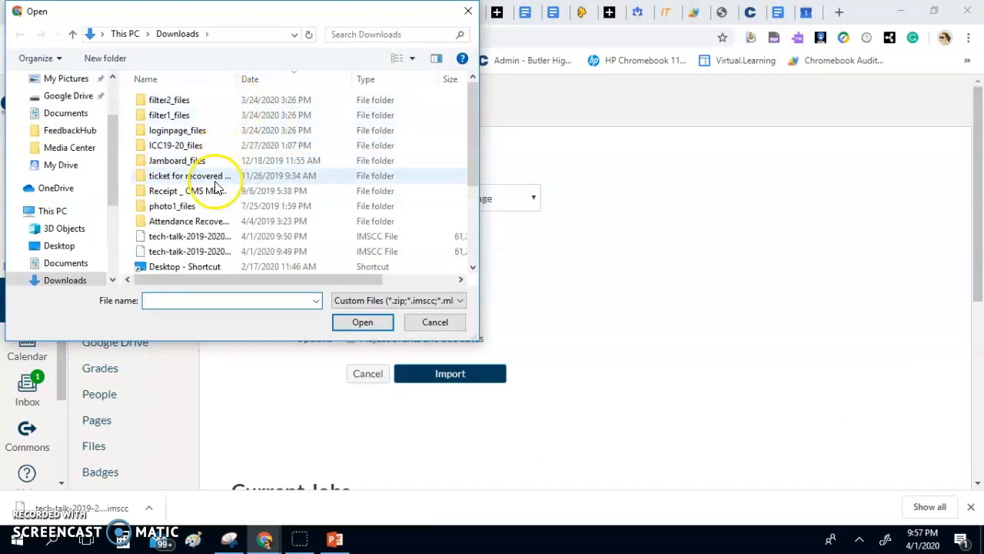
scroll(62, 192, "up", 1)
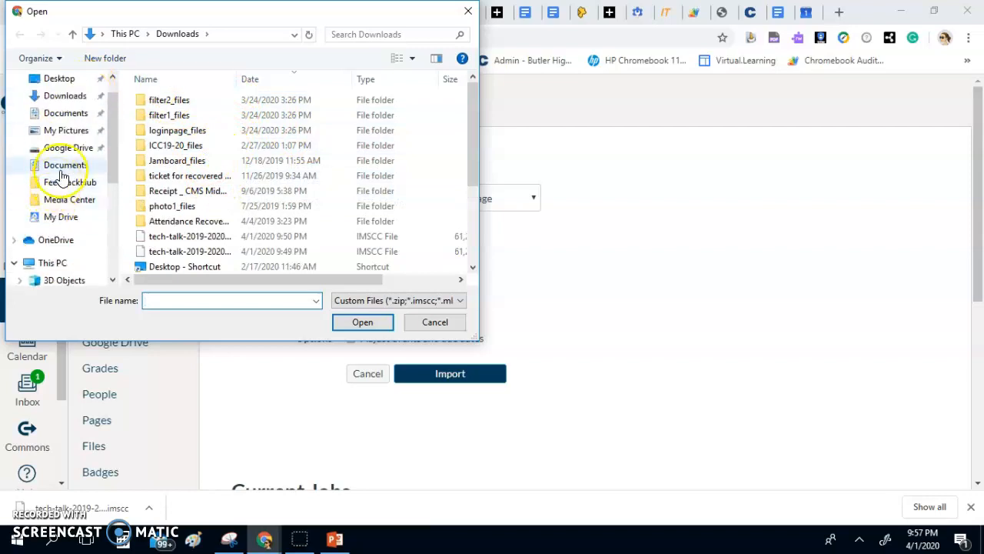
left_click(65, 97)
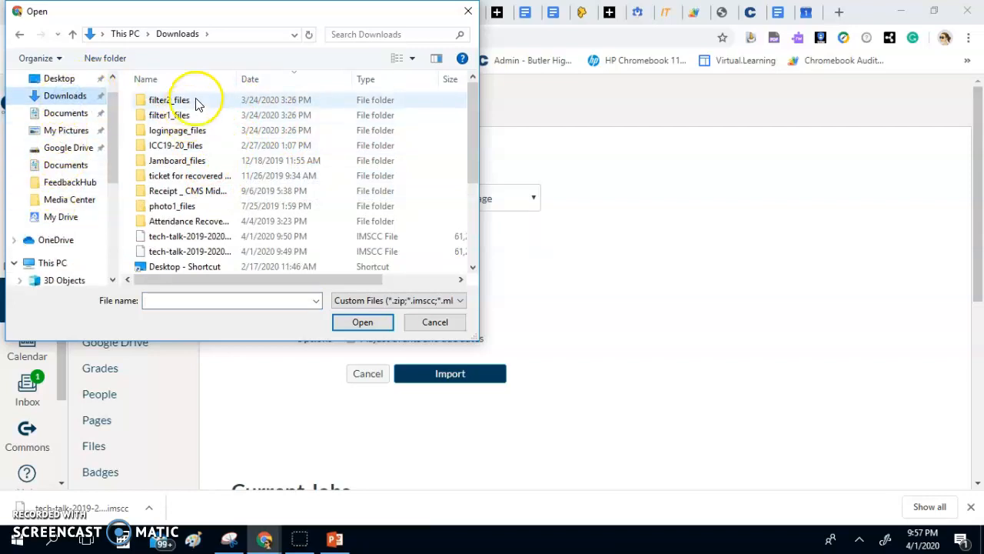
left_click(278, 80)
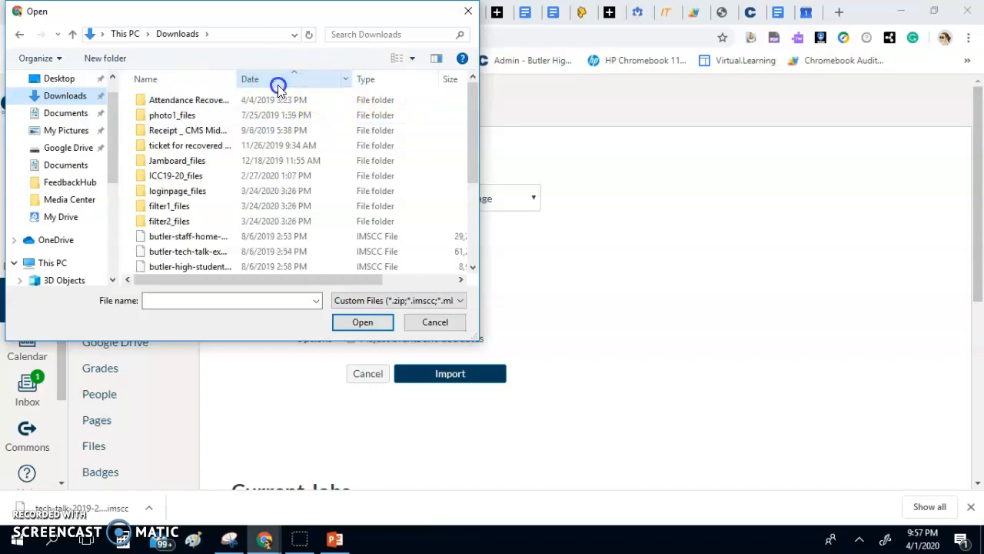
left_click(278, 79)
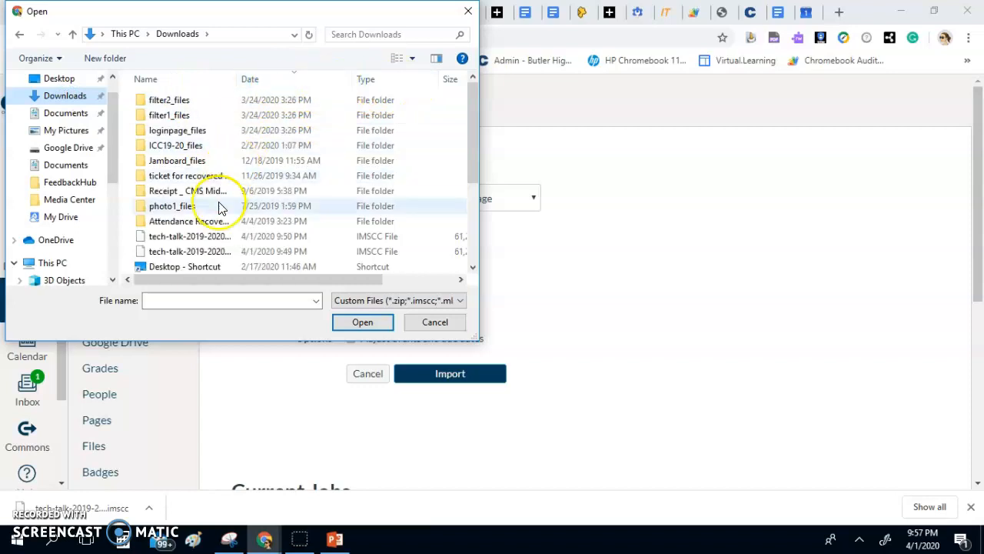
left_click(206, 250)
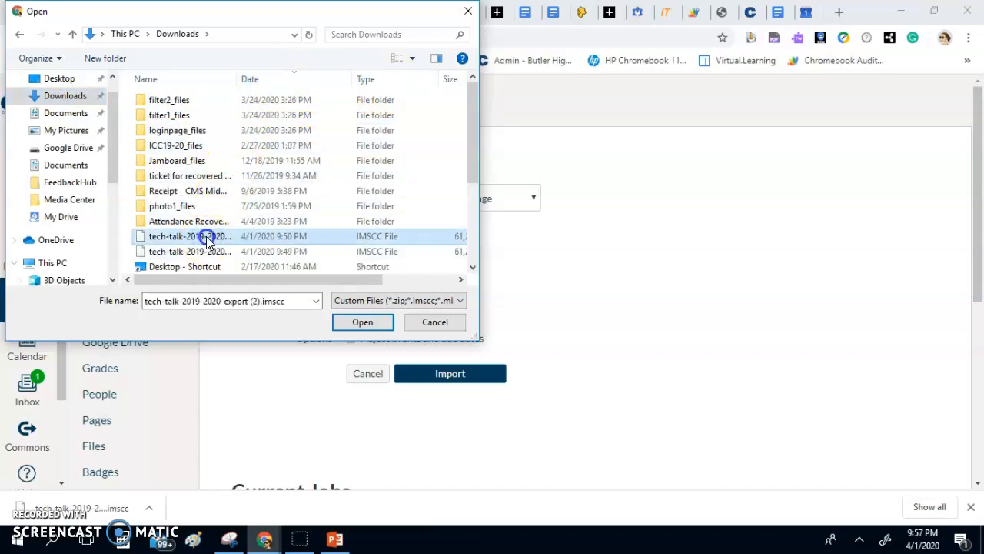
left_click(342, 322)
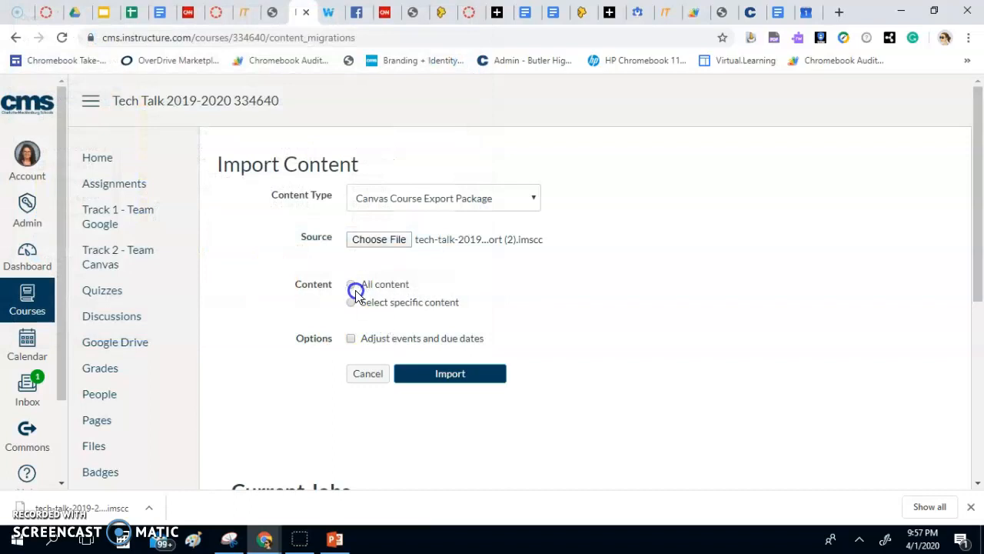
Limit the import to specific content and enable adjusting events and due dates with the Remove dates option.
left_click(350, 339)
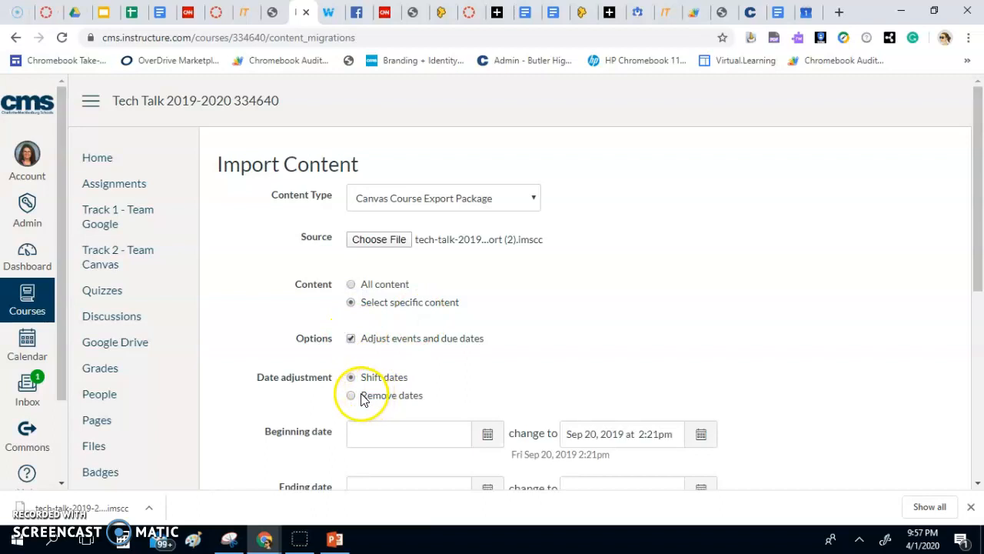
left_click(354, 403)
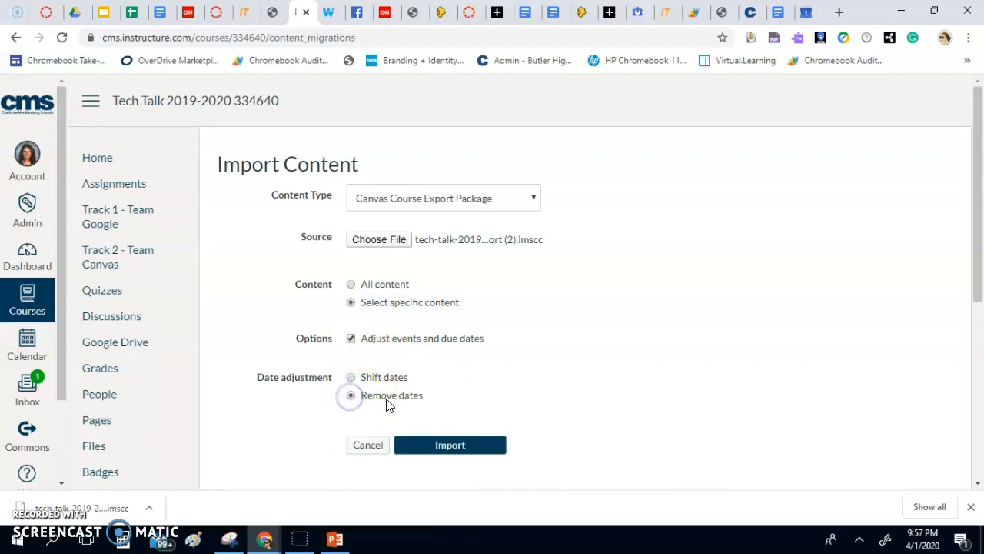
scroll(388, 405, "down", 2)
left_click(466, 304)
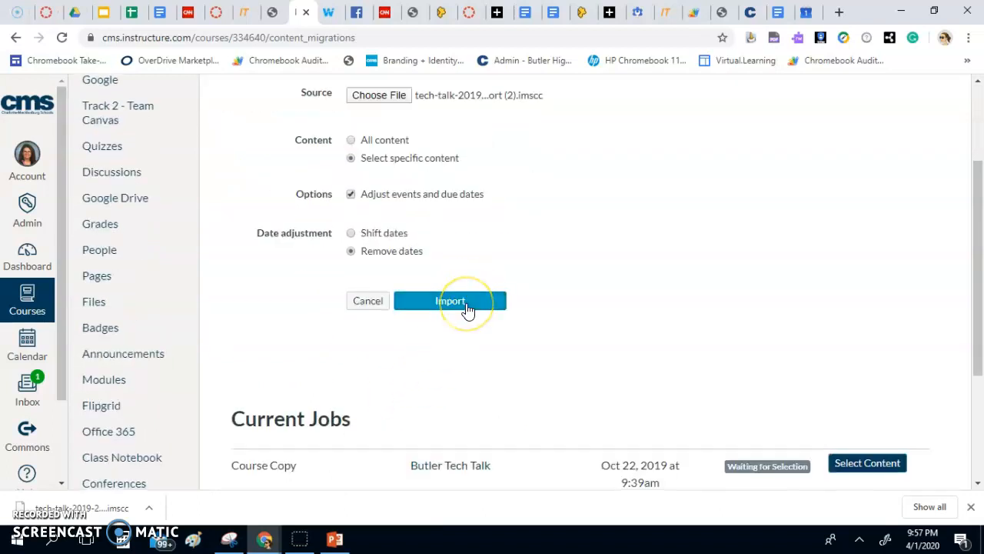
Open the content selection of the Butler Tech Talk course copy job and expand its Assignments folder.
left_click(978, 449)
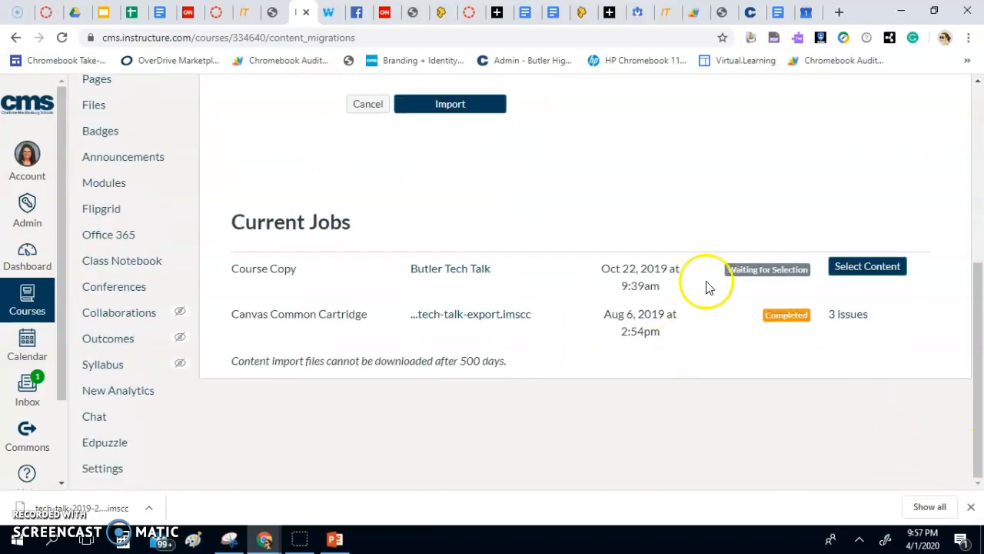
left_click(879, 271)
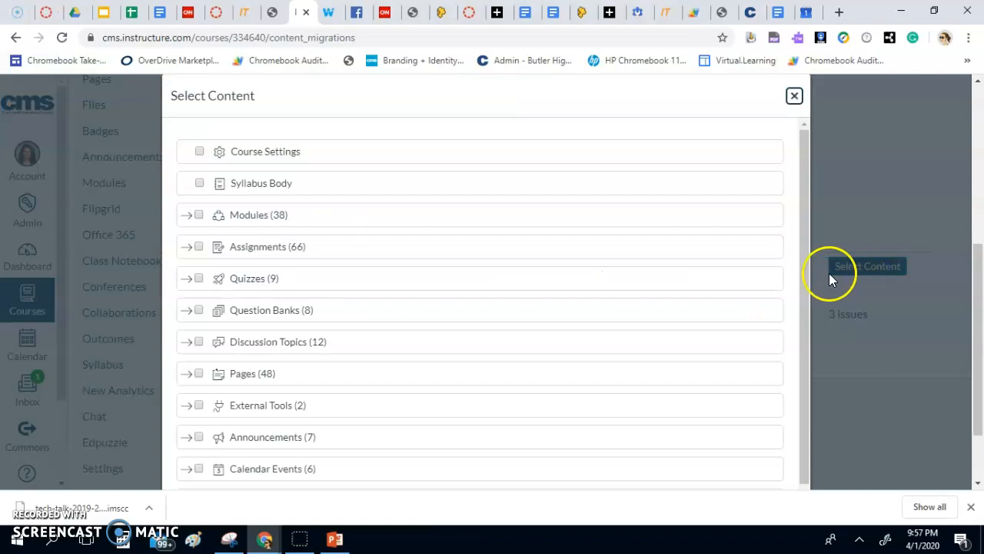
left_click(189, 250)
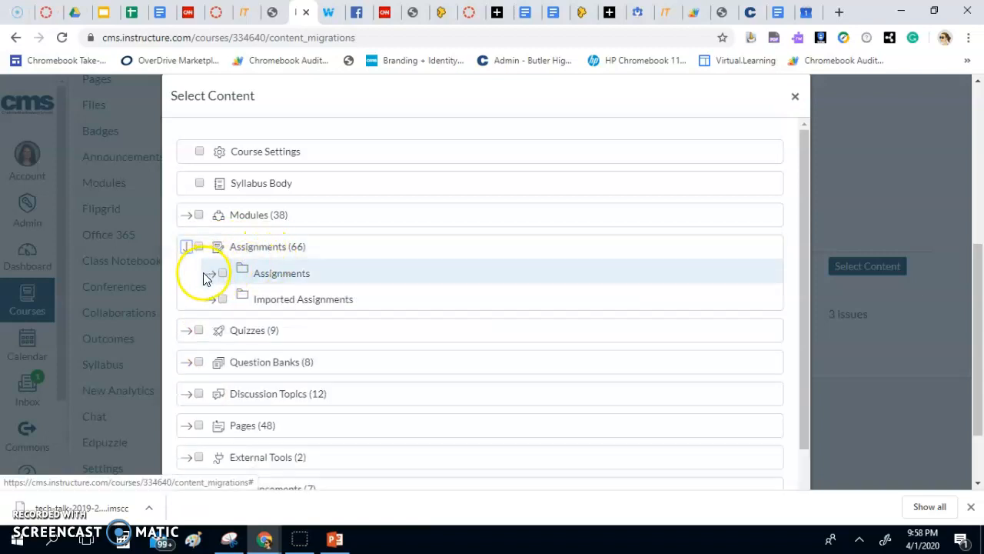
left_click(205, 278)
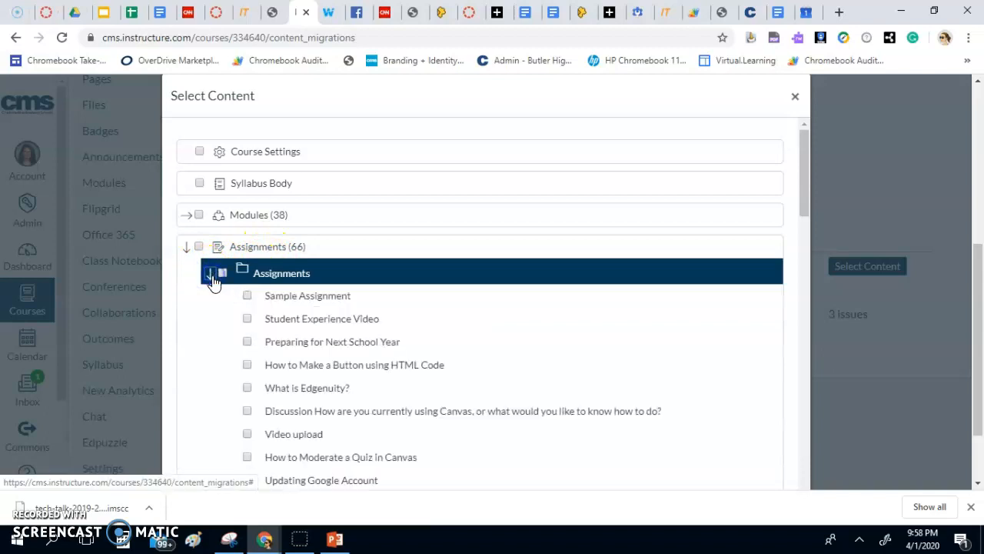
scroll(311, 296, "down", 3)
scroll(268, 233, "up", 4)
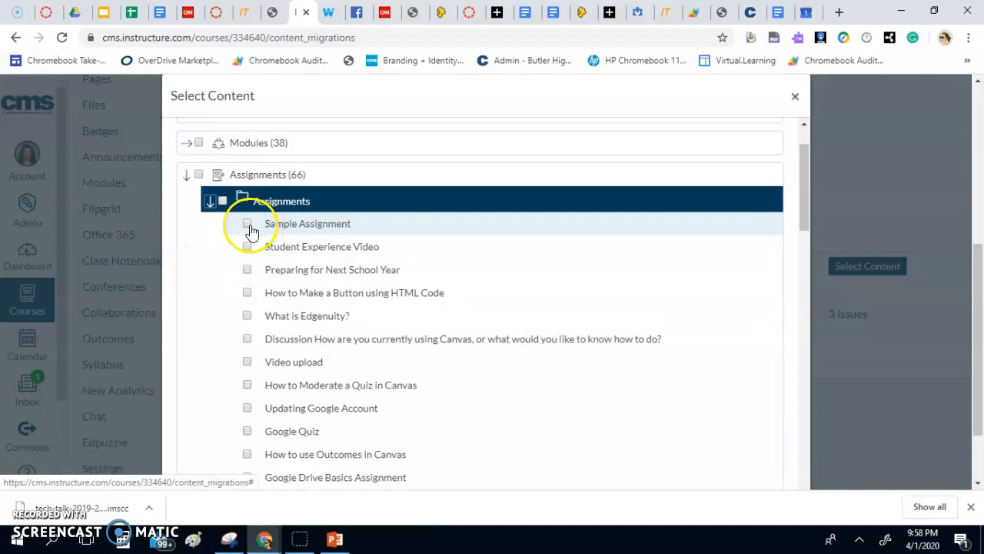
Select "Sample Assignment" and "How to Make a Button using HTML Code" and submit them as the content to copy.
left_click(247, 223)
left_click(247, 293)
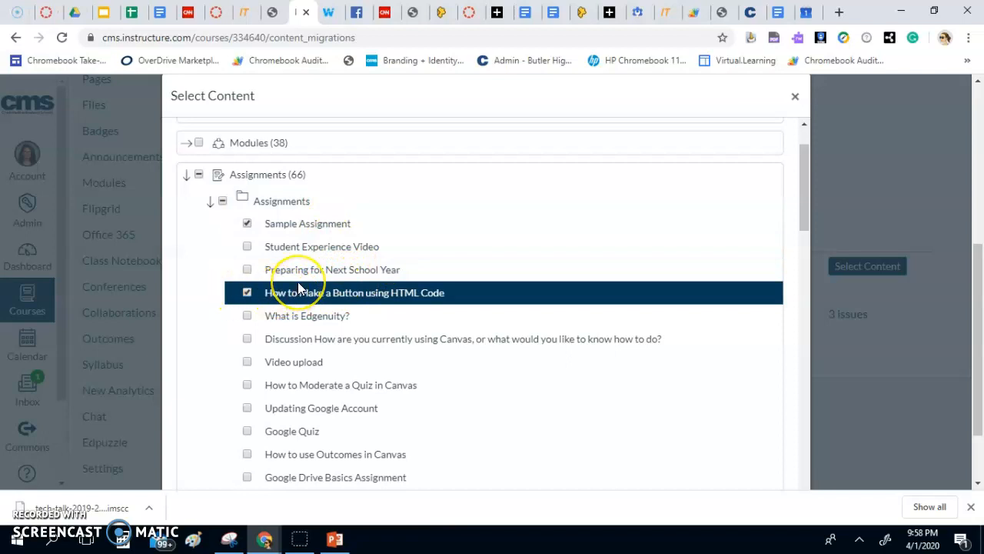
scroll(477, 345, "down", 12)
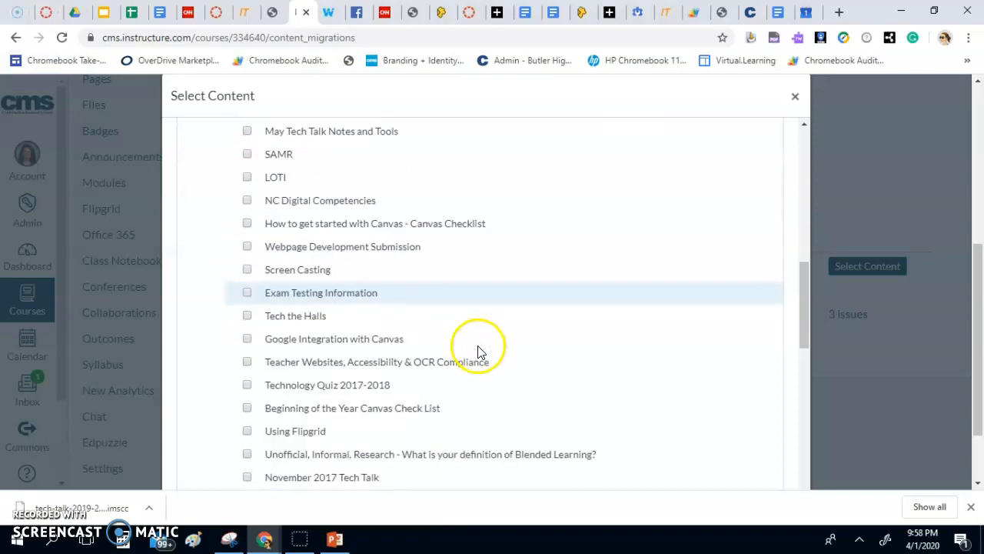
scroll(477, 357, "down", 10)
scroll(510, 369, "down", 2)
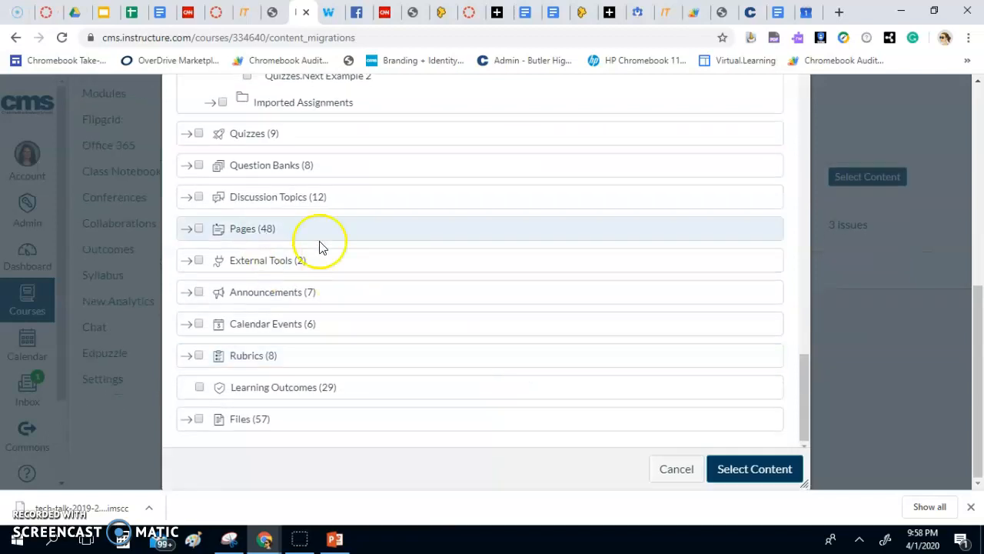
left_click(746, 469)
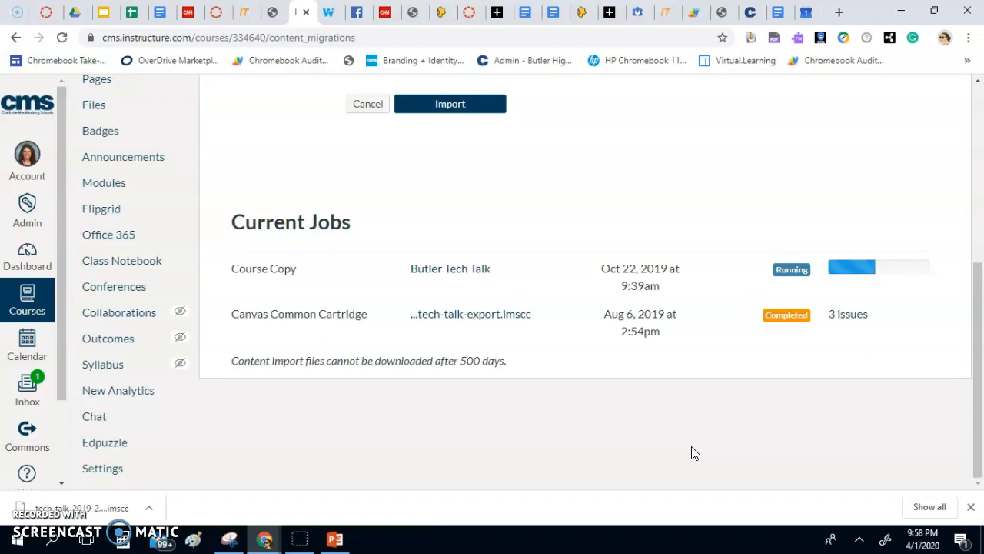
Edit the assignment "T1 - Google Drive Auditor Tool - November 2019" and add "SENIORS" at the start of its title.
scroll(94, 197, "up", 3)
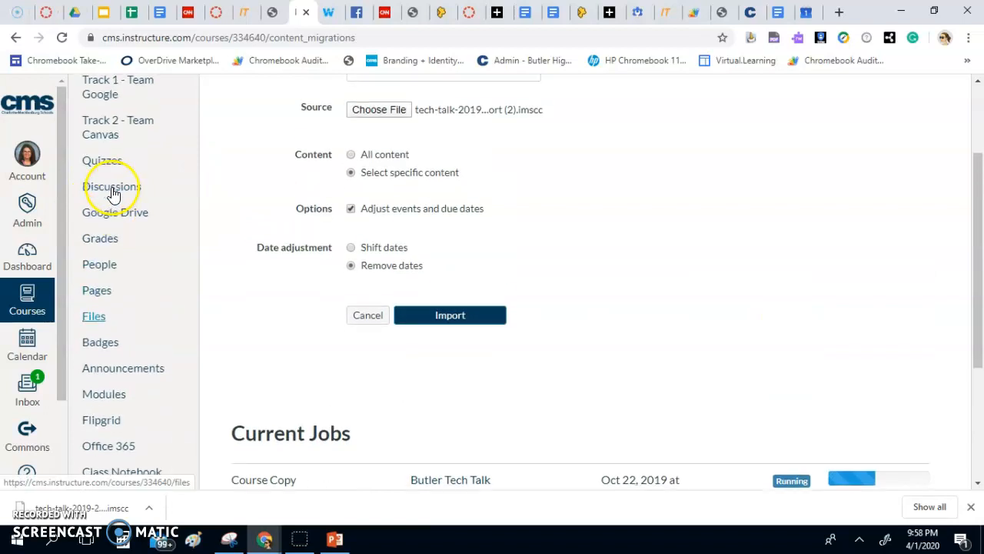
scroll(121, 204, "up", 1)
scroll(900, 318, "down", 4)
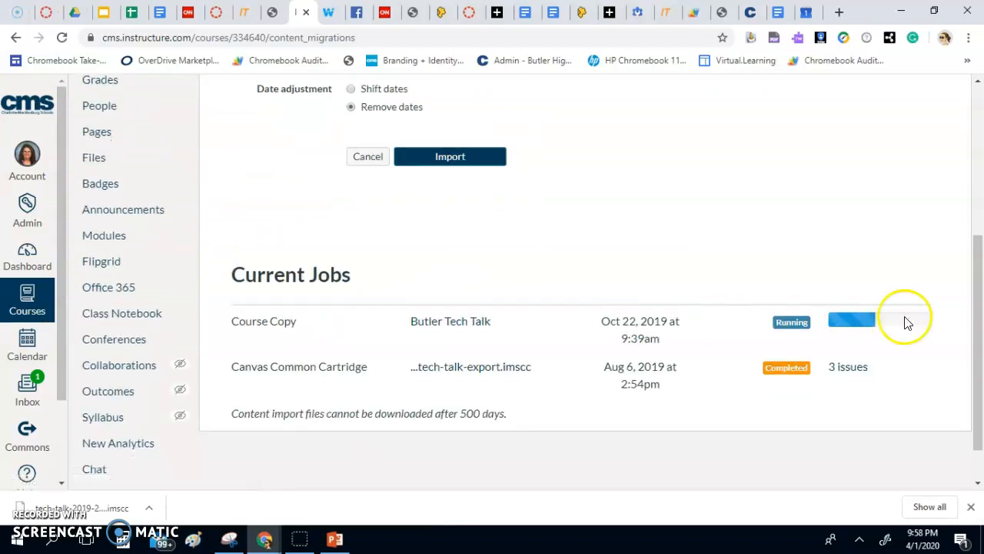
scroll(123, 161, "up", 4)
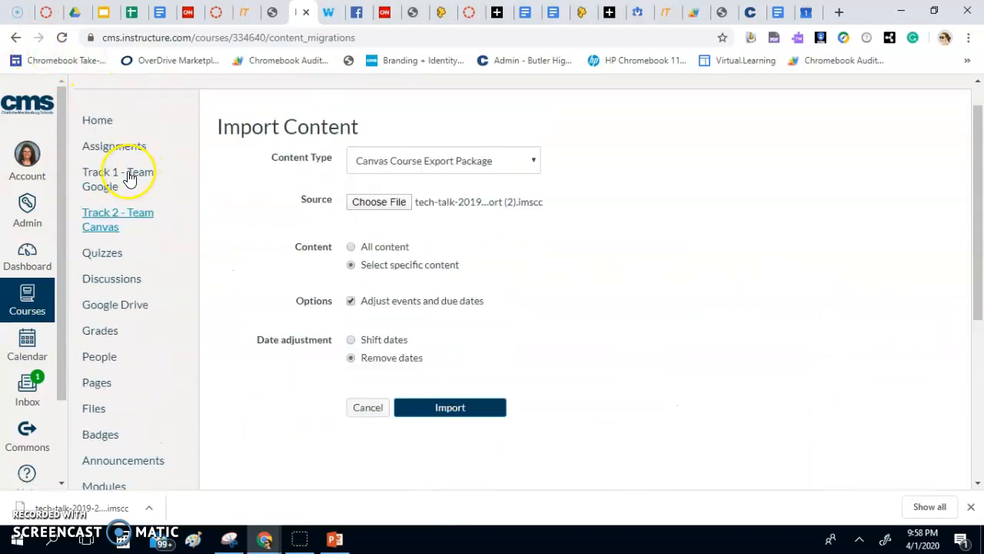
left_click(112, 186)
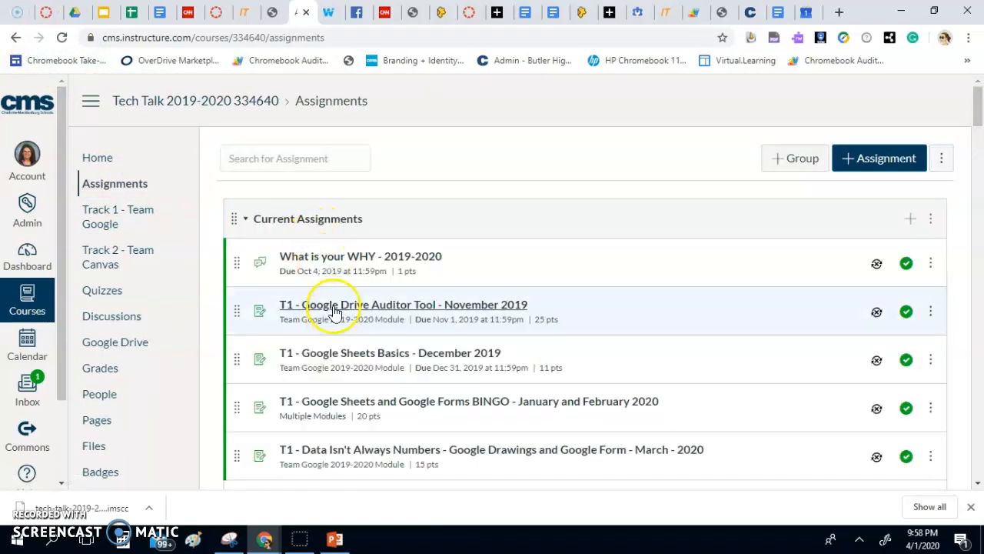
left_click(335, 307)
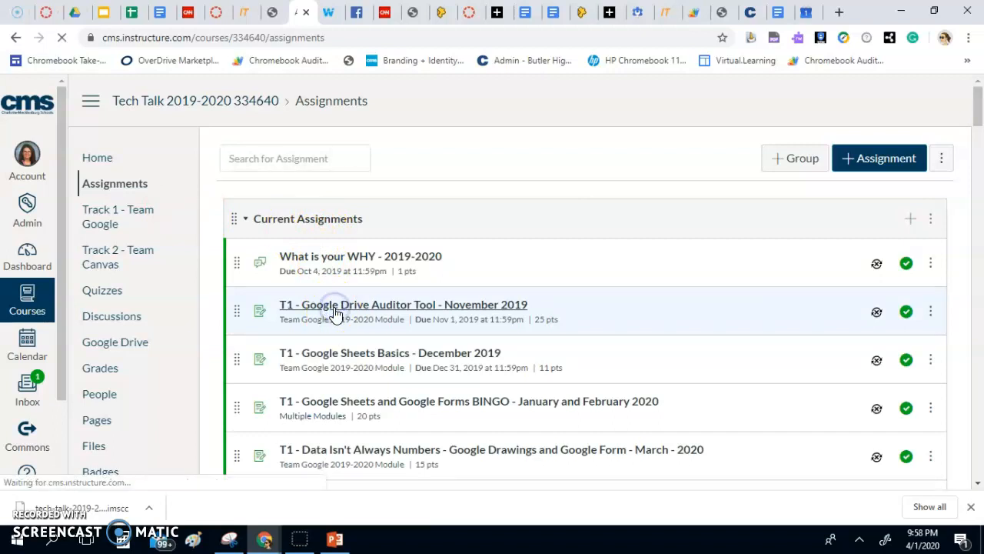
left_click(688, 171)
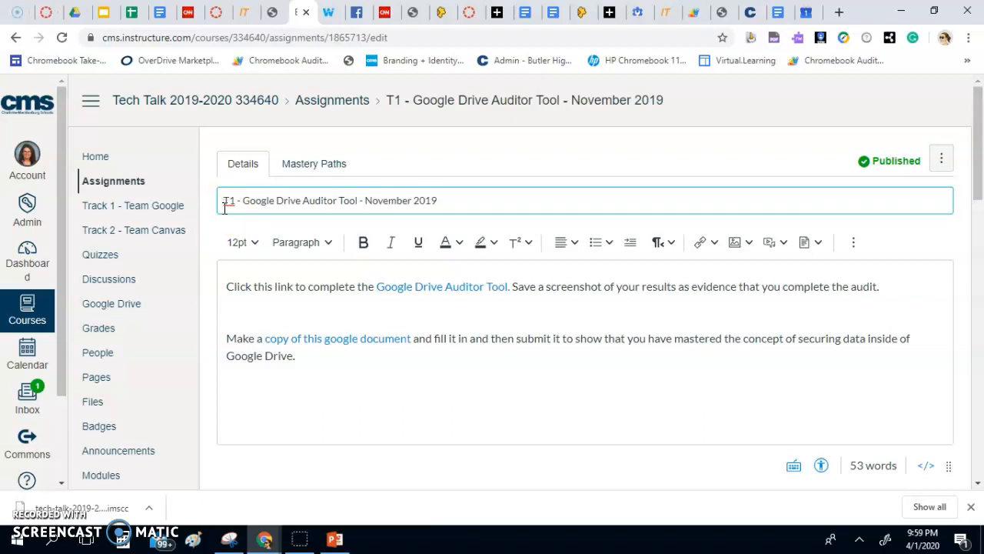
type("SENIORS")
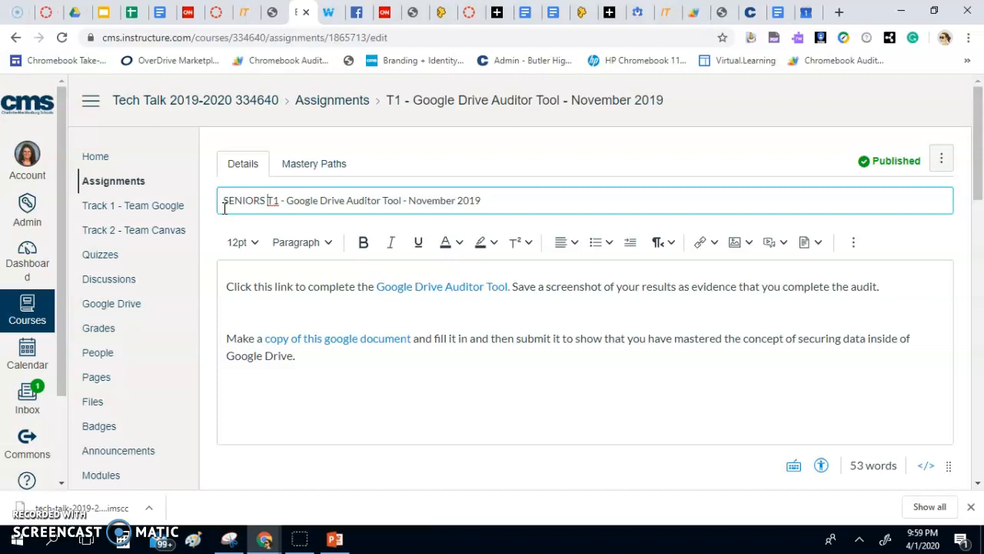
Remove Everyone from the recipients the assignment is assigned to.
scroll(345, 323, "down", 3)
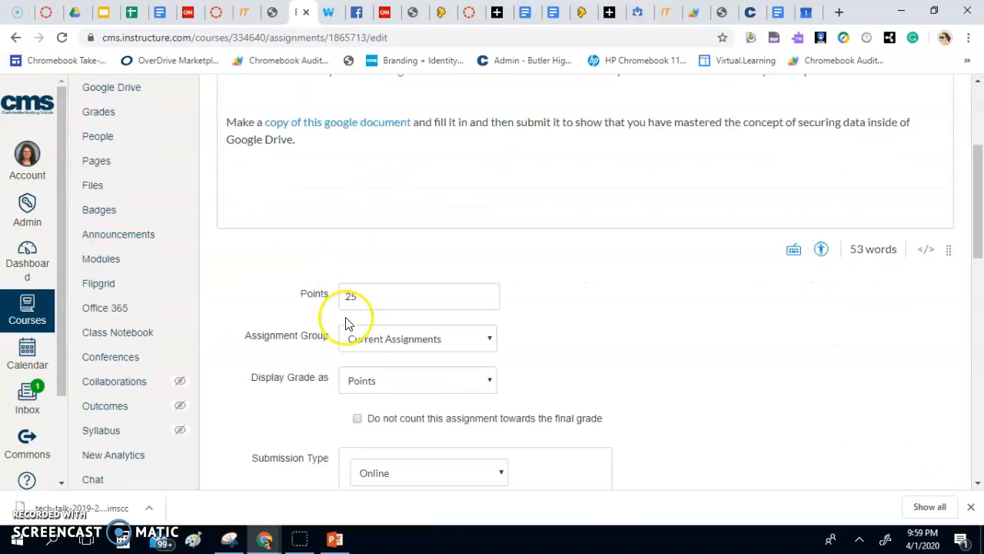
scroll(346, 264, "down", 2)
scroll(345, 246, "down", 1)
scroll(451, 121, "up", 1)
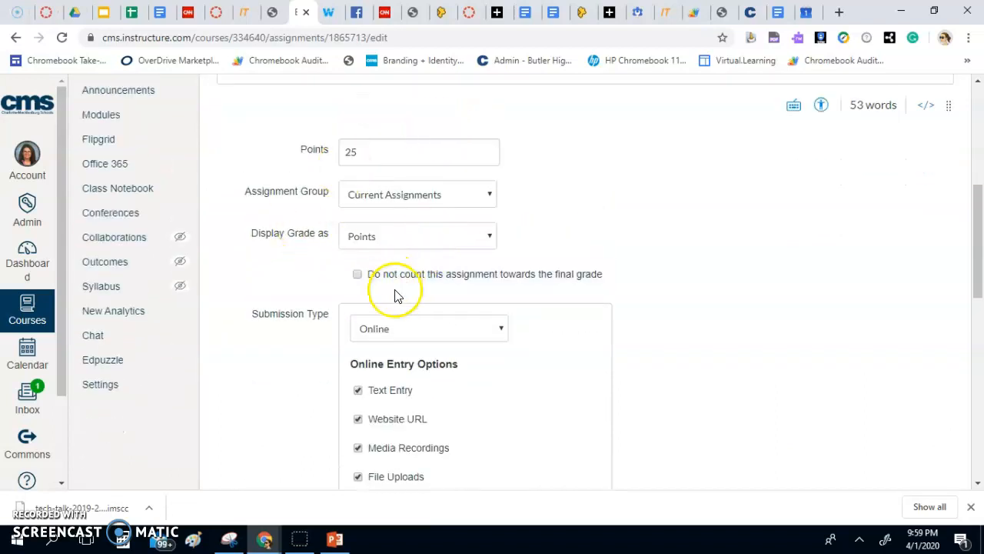
scroll(395, 294, "down", 3)
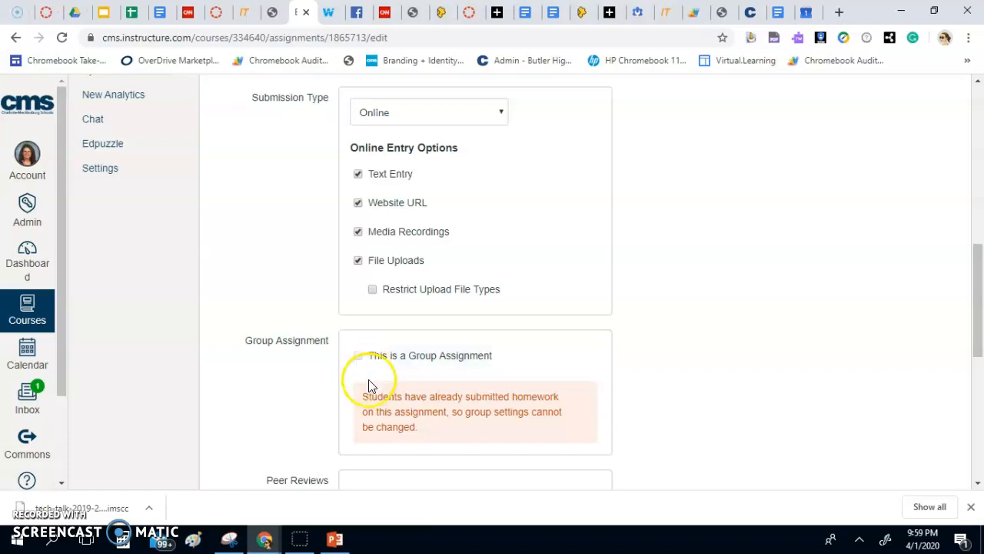
scroll(460, 339, "down", 1)
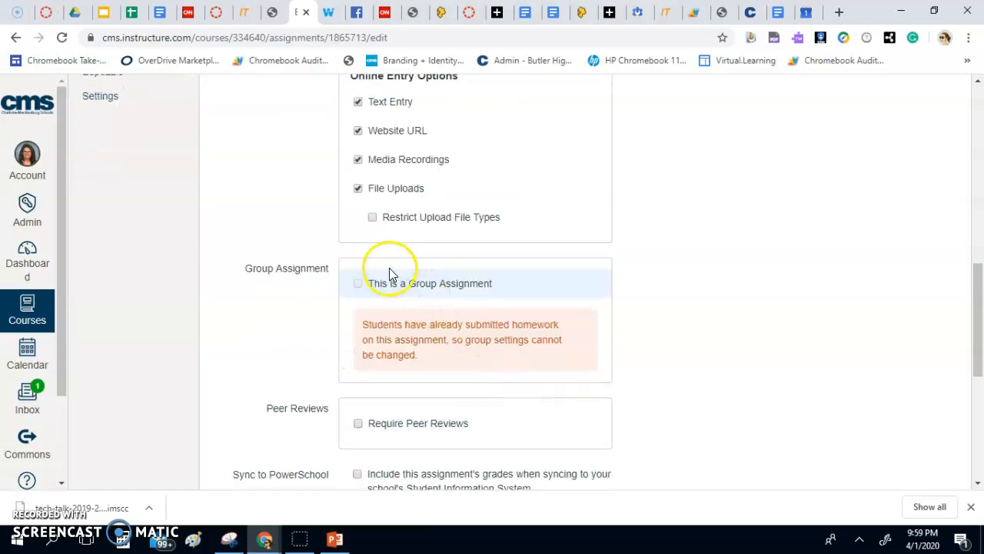
scroll(356, 287, "down", 1)
scroll(355, 287, "down", 1)
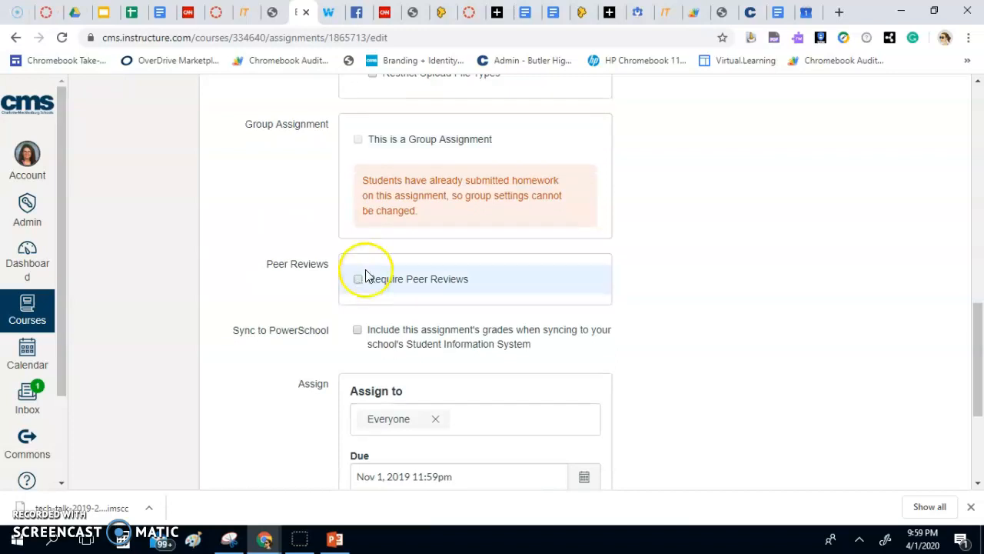
left_click(436, 419)
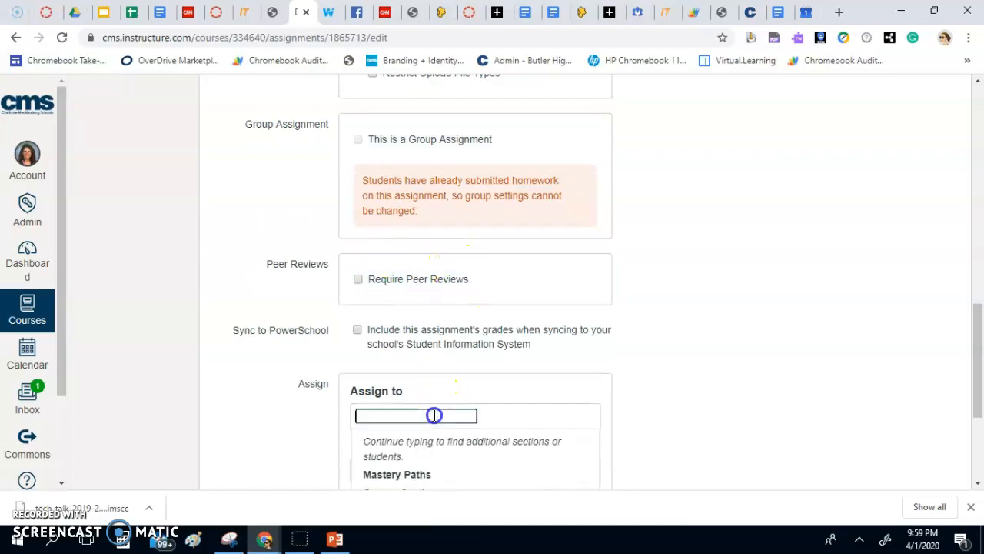
scroll(431, 415, "down", 2)
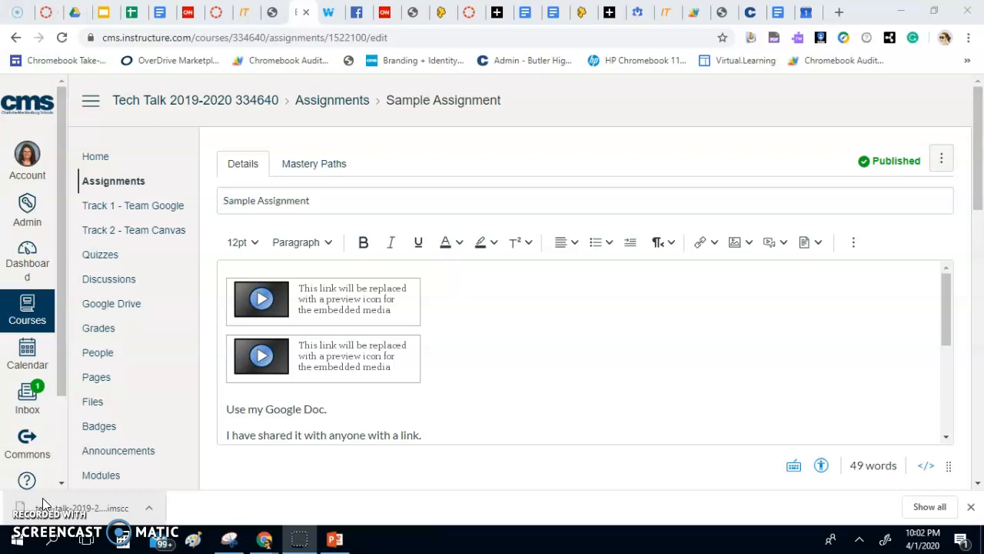
Add "SENIOR" at the start of the title of Sample Assignment.
left_click(222, 200)
type("SENIO")
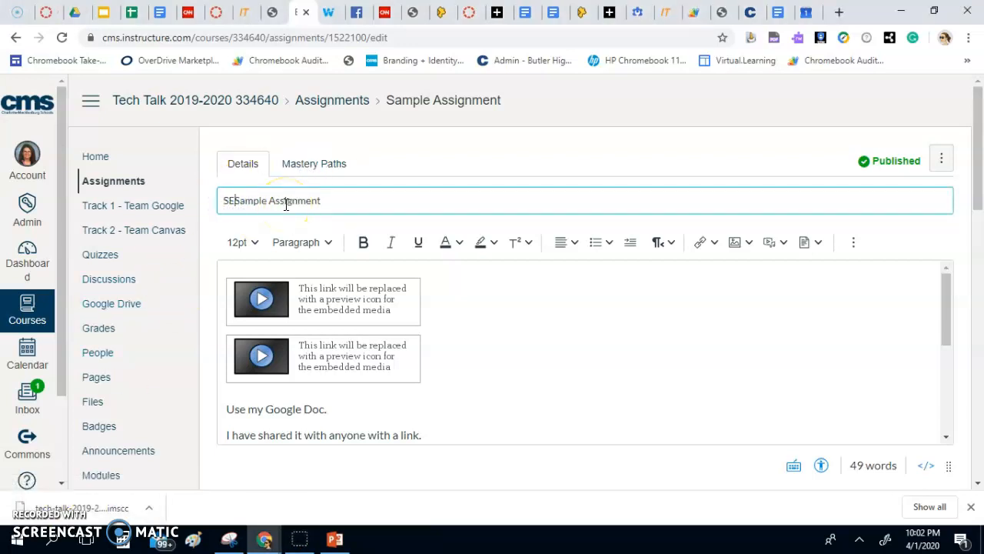
type("R")
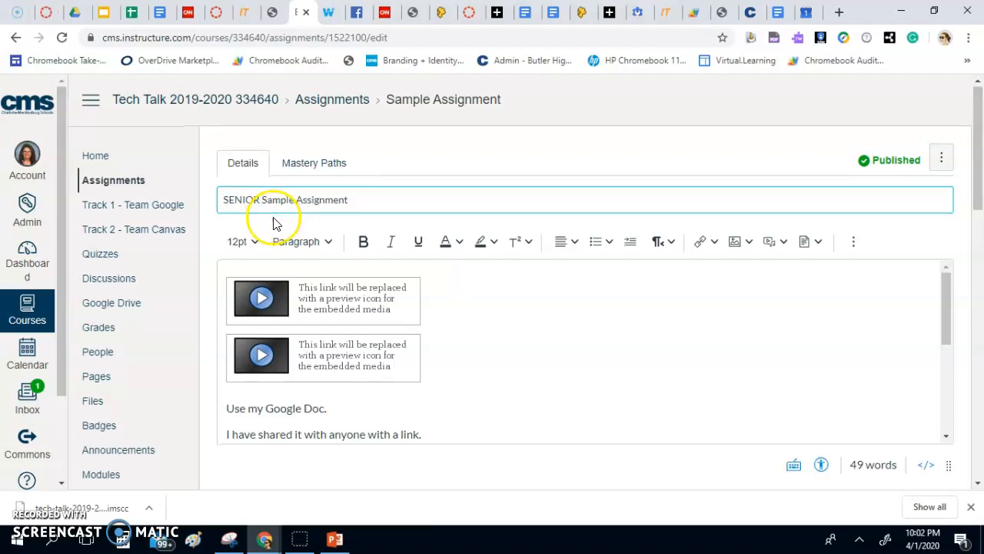
Make Sample Assignment a group assignment with grades assigned to each student individually.
scroll(273, 223, "down", 4)
scroll(273, 223, "down", 8)
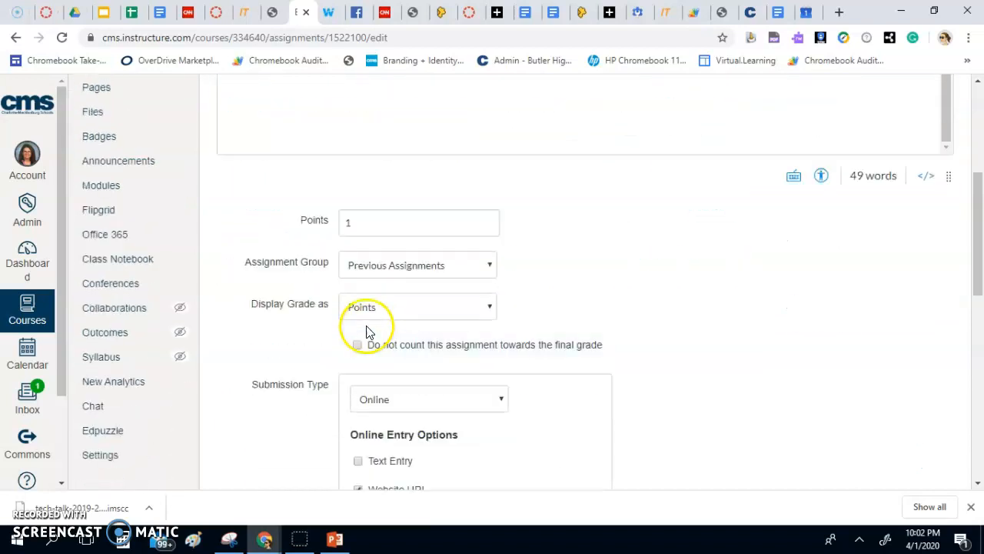
scroll(368, 299, "down", 1)
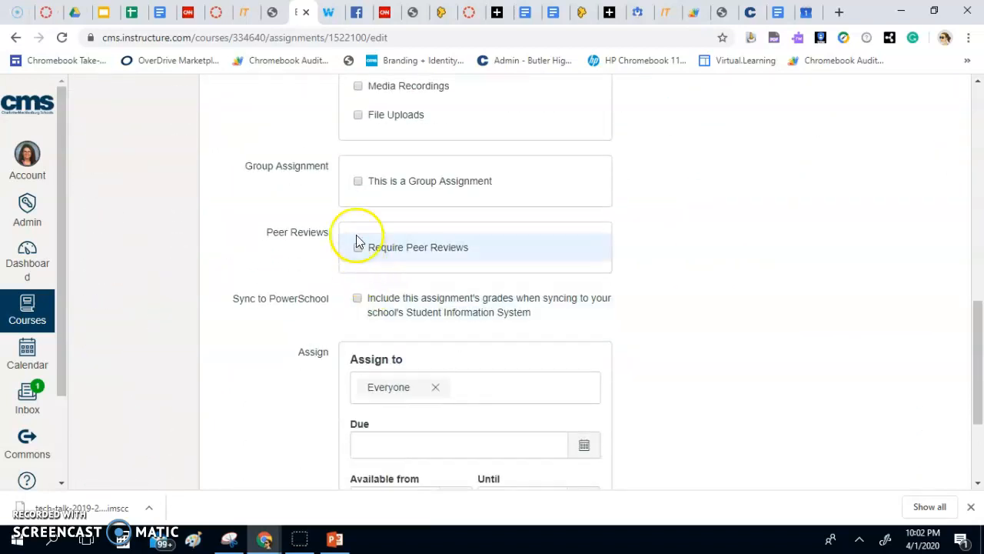
left_click(358, 182)
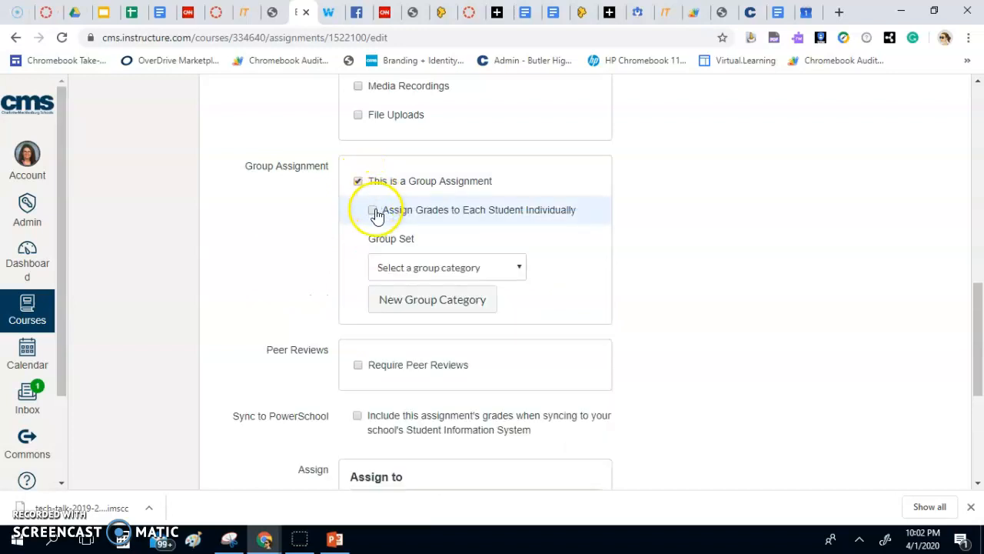
left_click(374, 212)
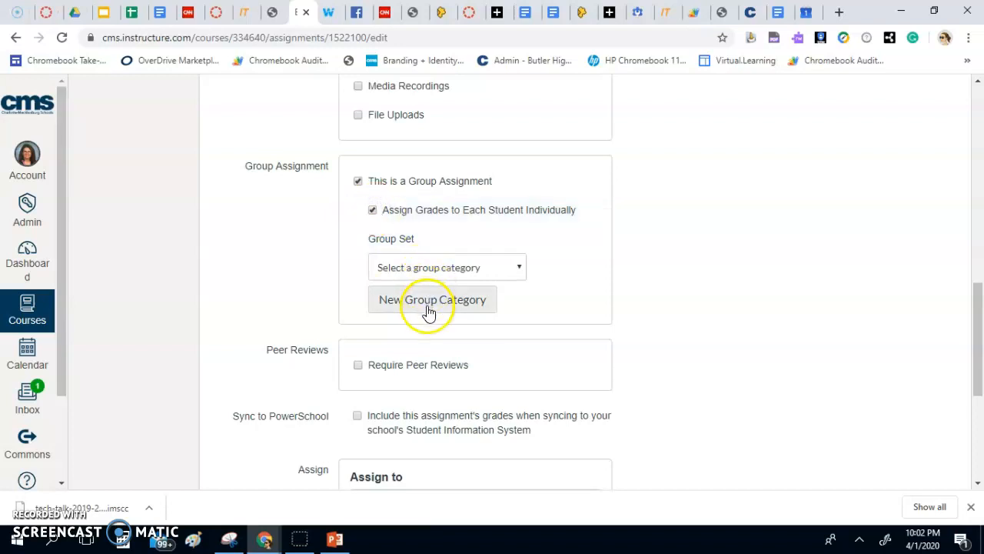
Choose Differentiation as the group set for the group assignment.
left_click(452, 272)
left_click(450, 269)
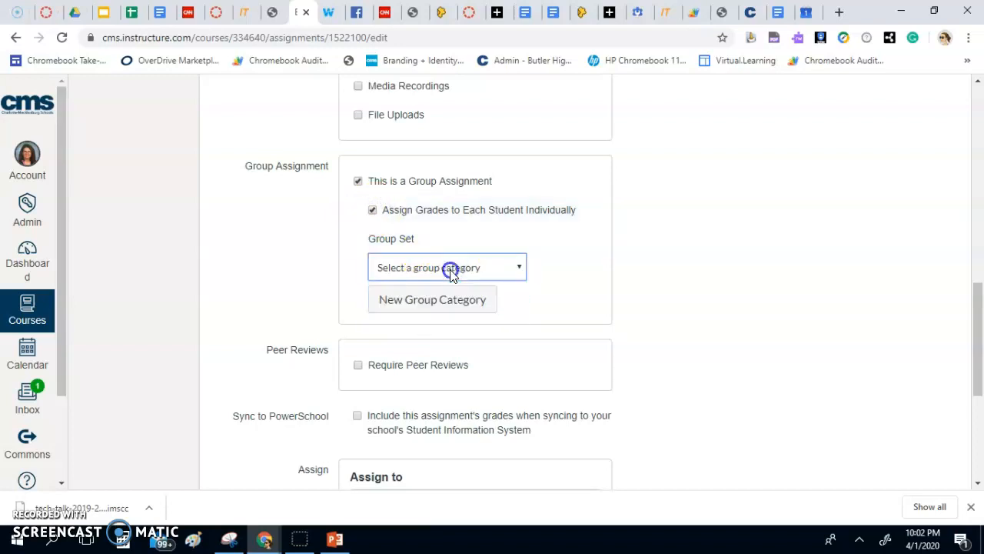
left_click(445, 267)
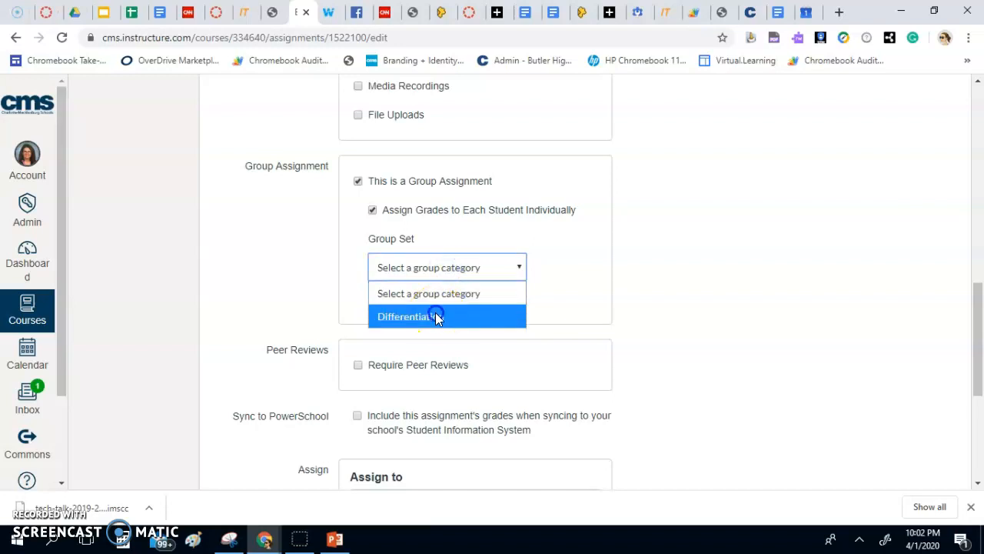
left_click(435, 314)
left_click(435, 300)
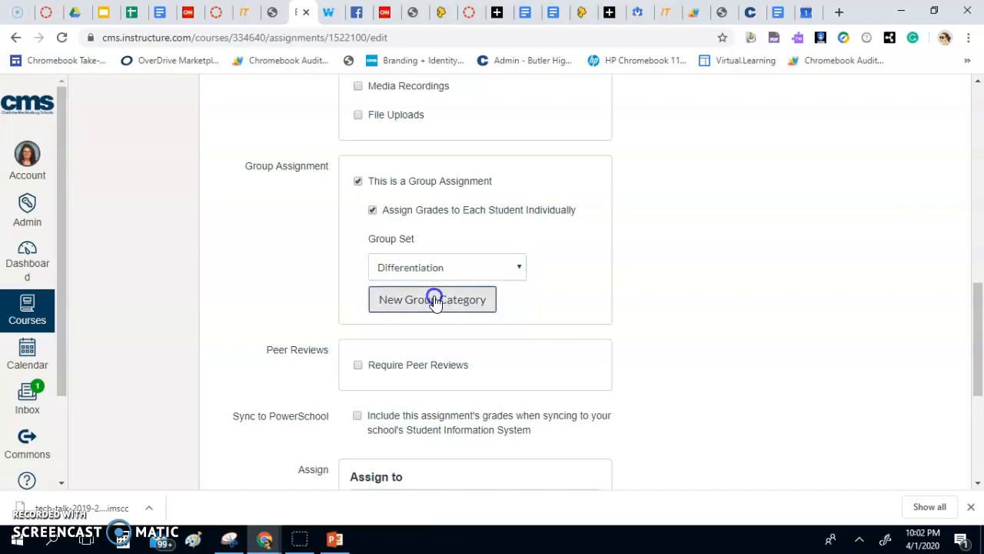
left_click(617, 449)
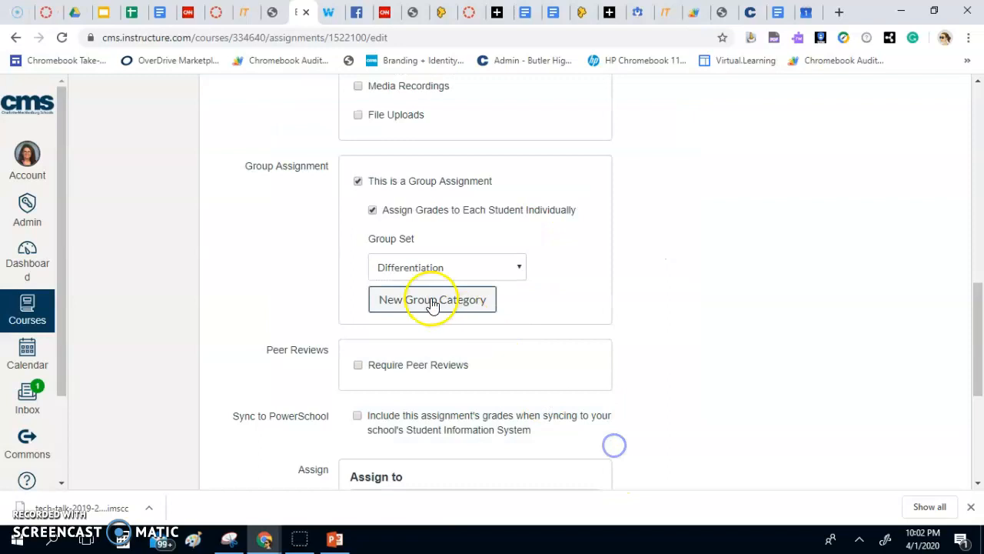
Remove Everyone from the recipients of the Sample Assignment group assignment.
scroll(461, 316, "down", 2)
left_click(436, 361)
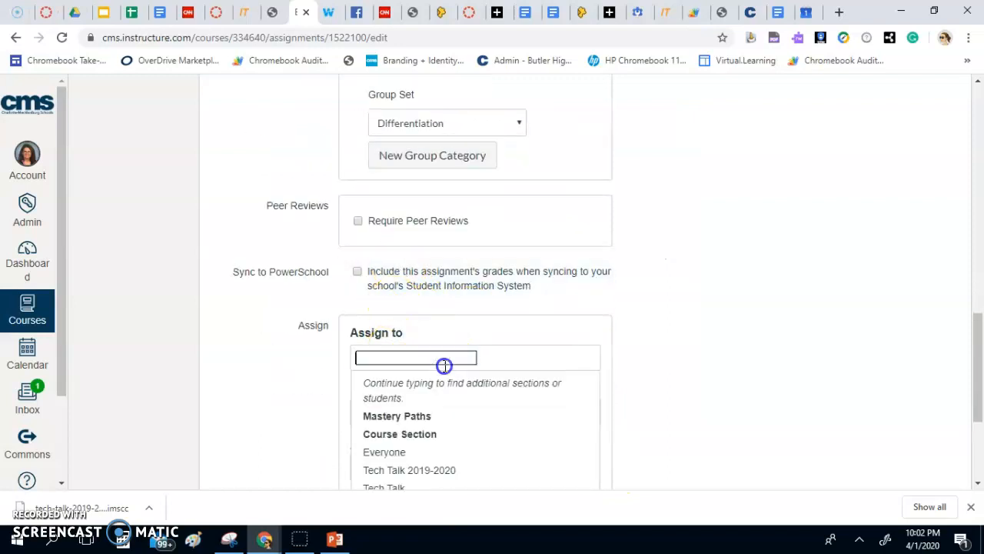
scroll(441, 376, "down", 2)
left_click(395, 209)
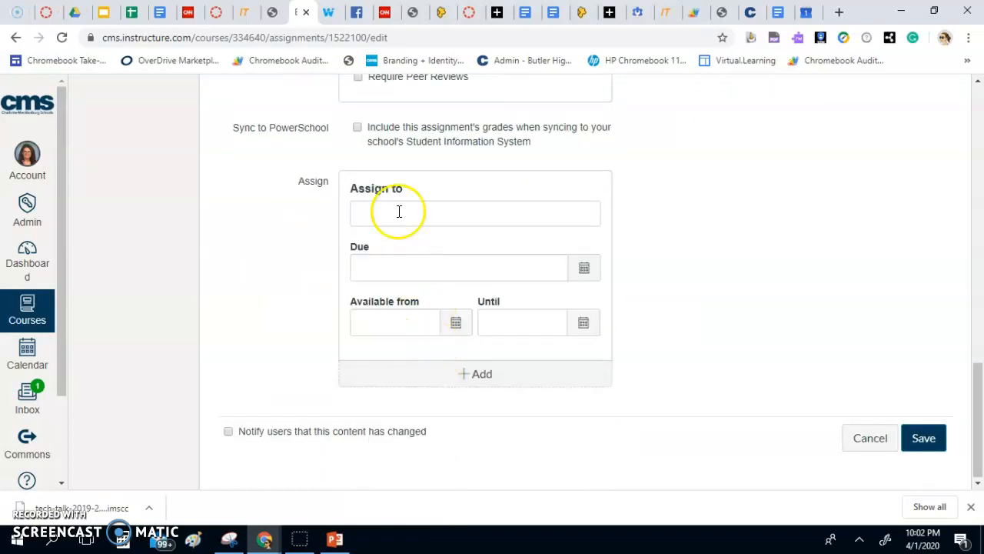
scroll(400, 223, "up", 3)
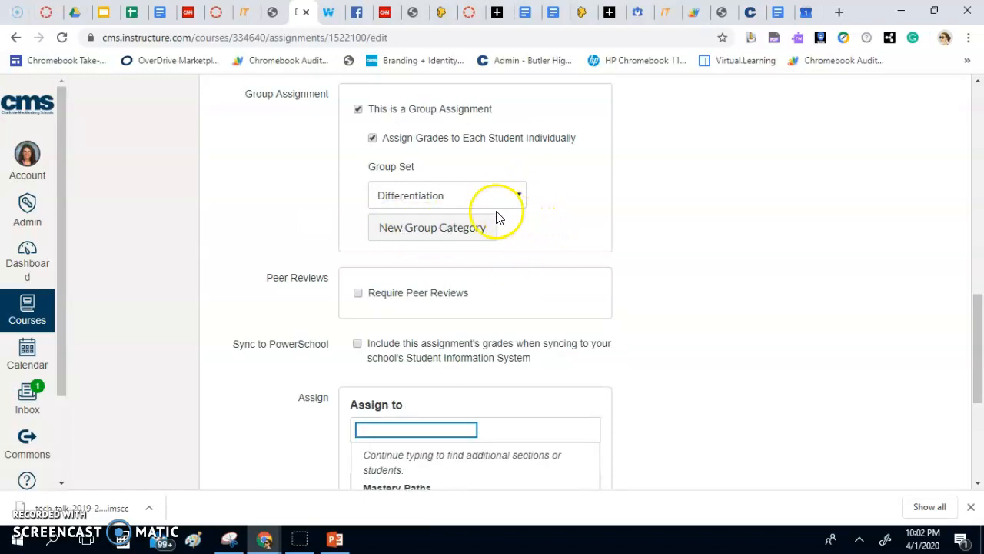
left_click(536, 216)
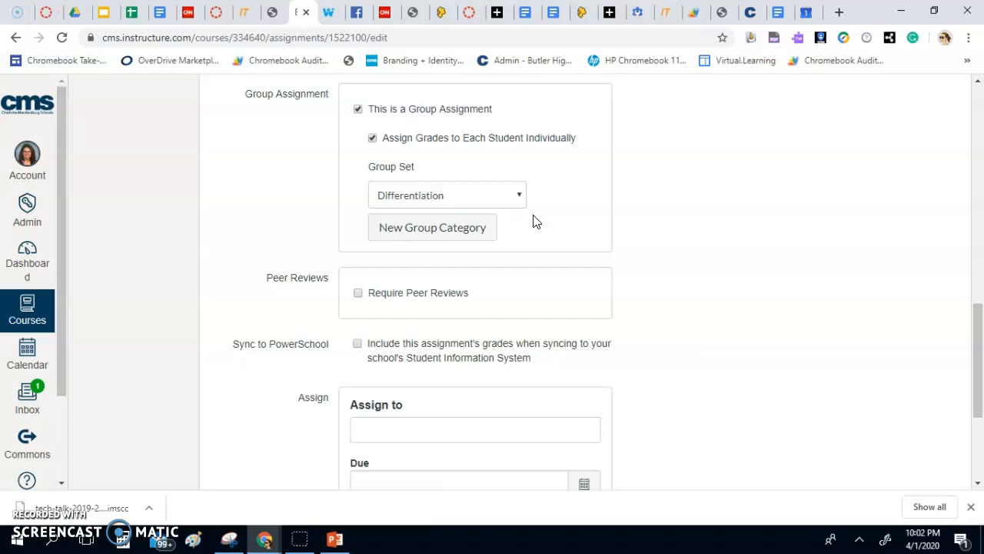
Find the Seniors group by name and assign the assignment to it.
scroll(530, 231, "down", 1)
left_click(405, 359)
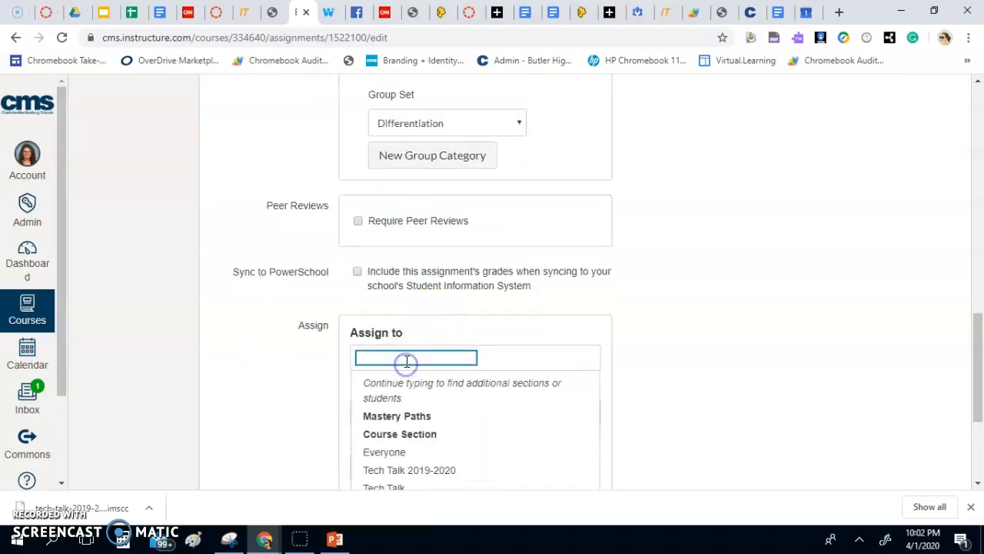
type("Sen")
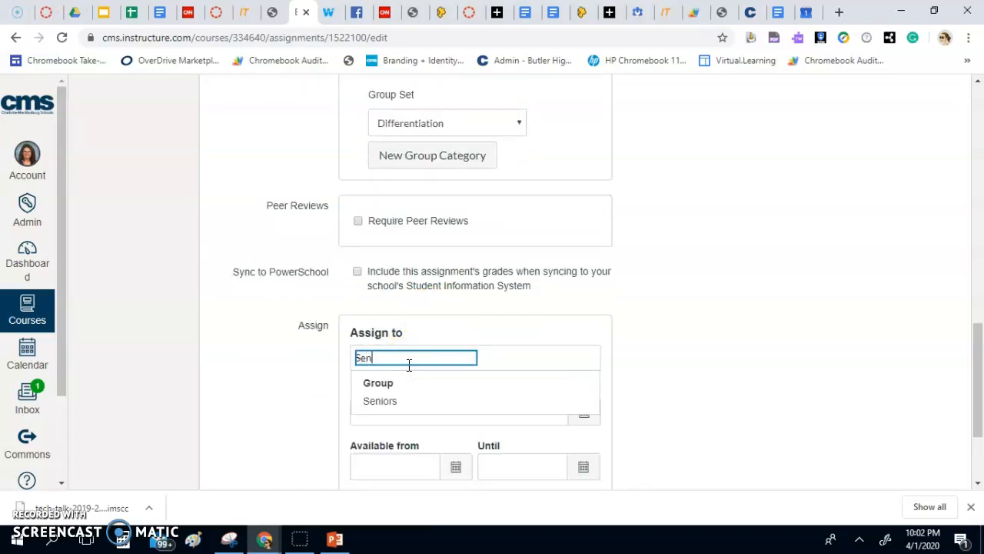
type("i")
left_click(388, 402)
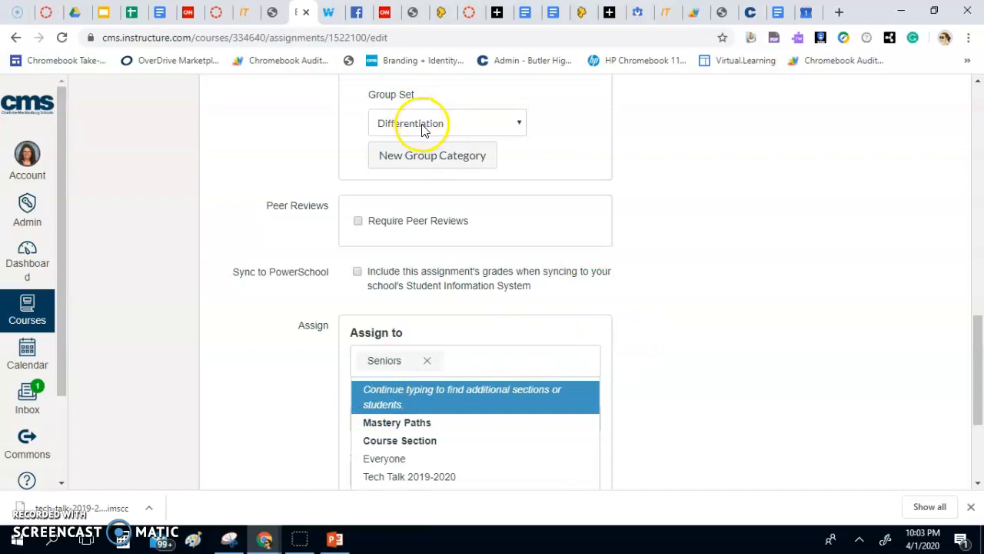
left_click(712, 366)
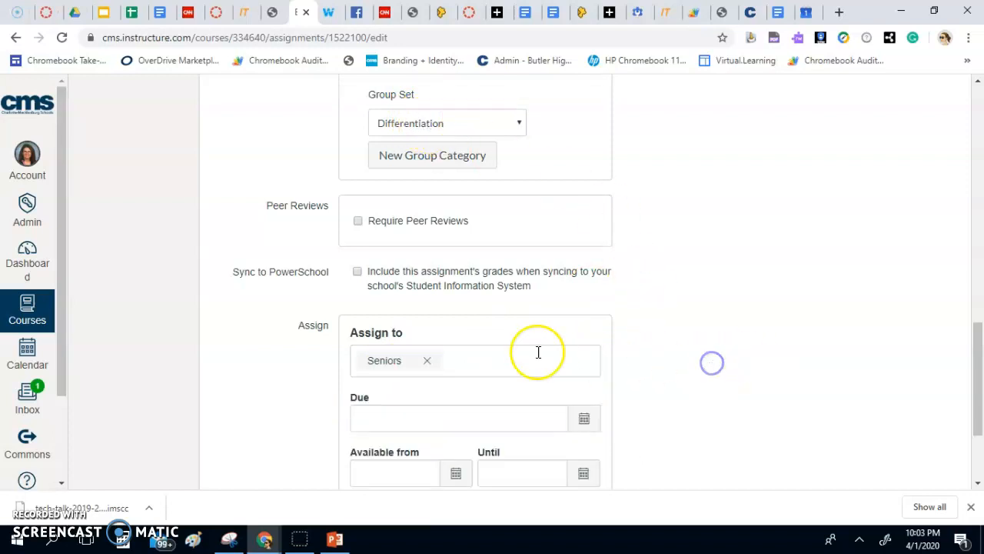
Set the due date for the Seniors group to April 30, 2020 at 11:59pm.
scroll(416, 150, "up", 2)
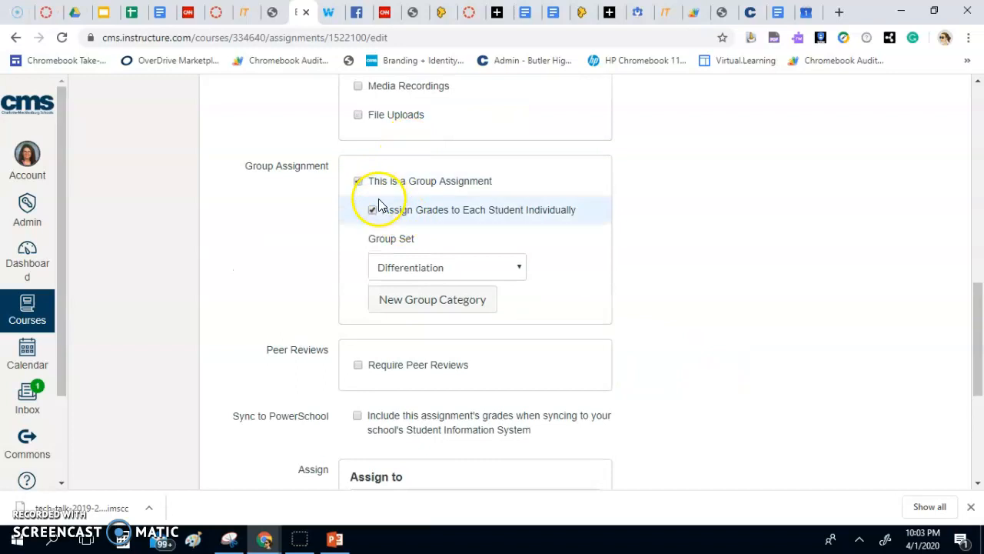
scroll(422, 345, "down", 3)
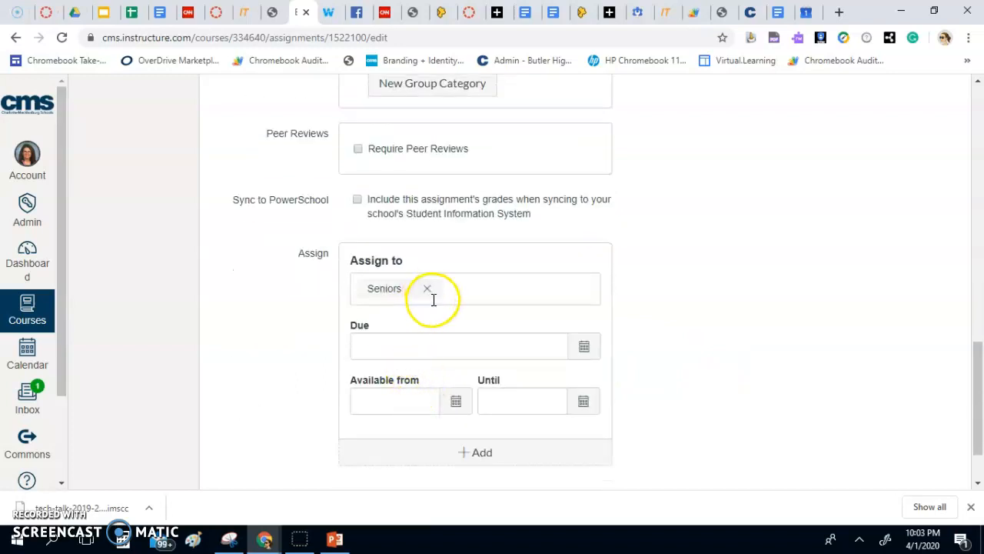
left_click(452, 353)
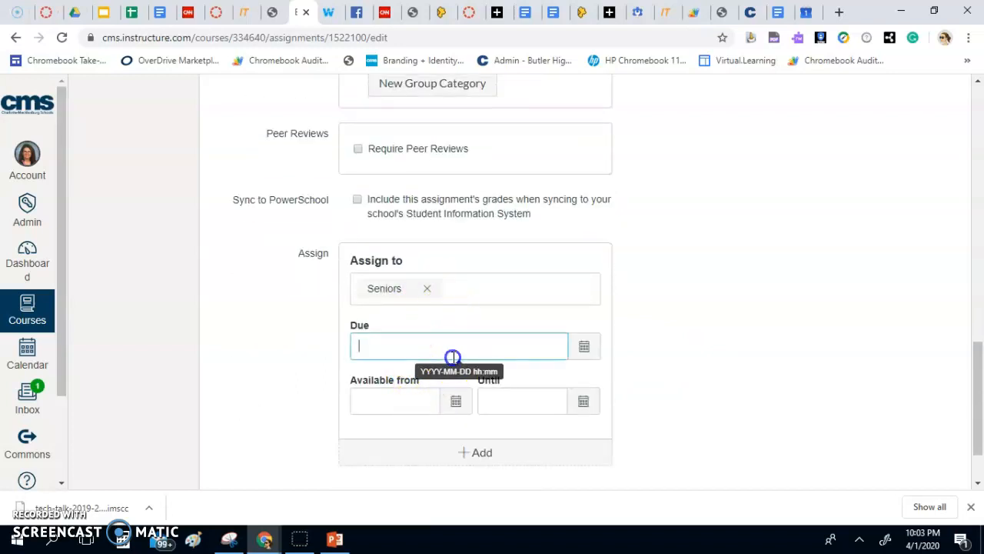
left_click(586, 349)
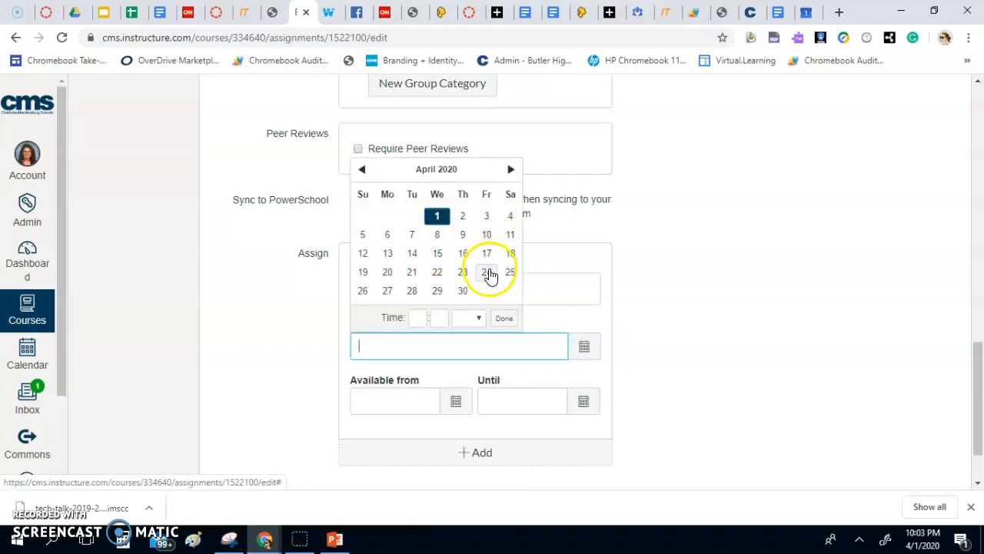
left_click(462, 289)
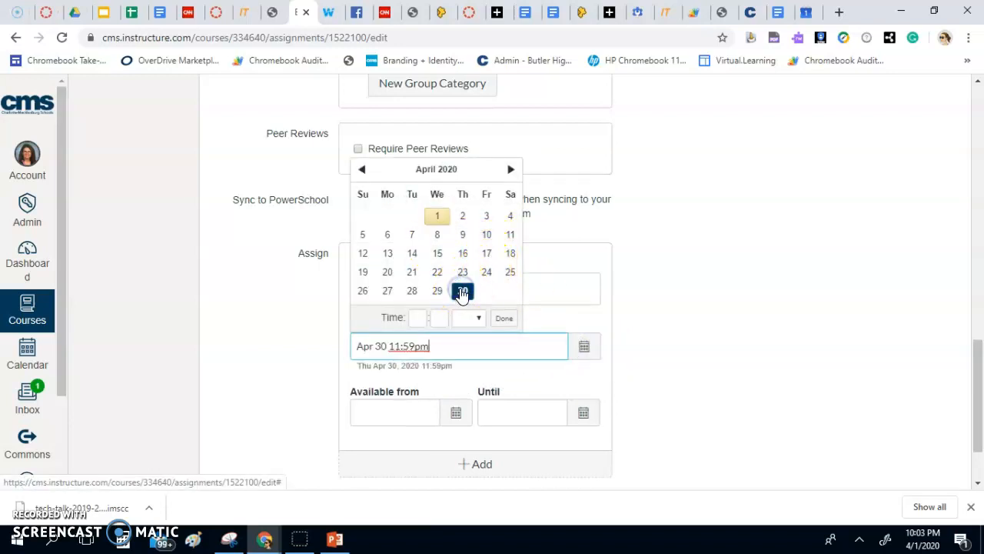
left_click(650, 336)
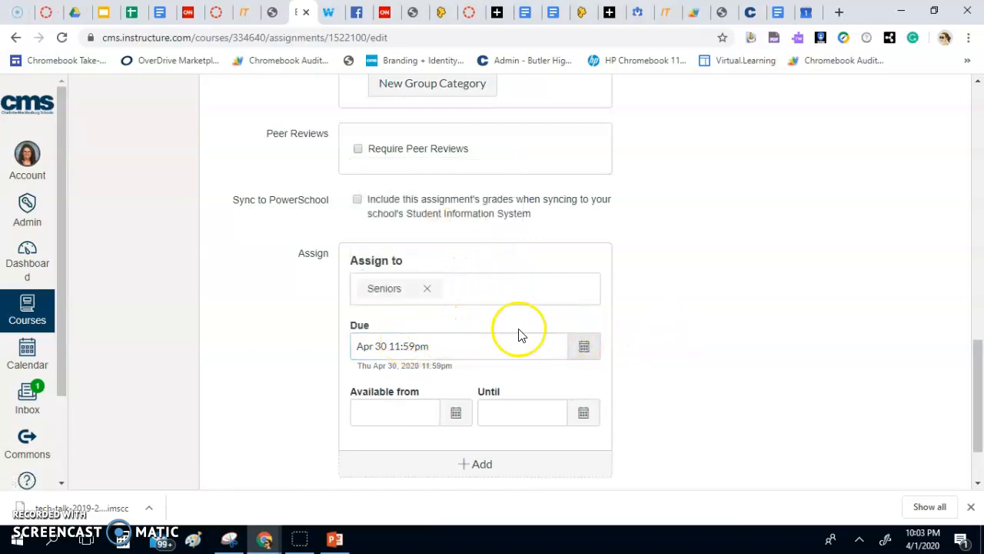
scroll(482, 289, "up", 3)
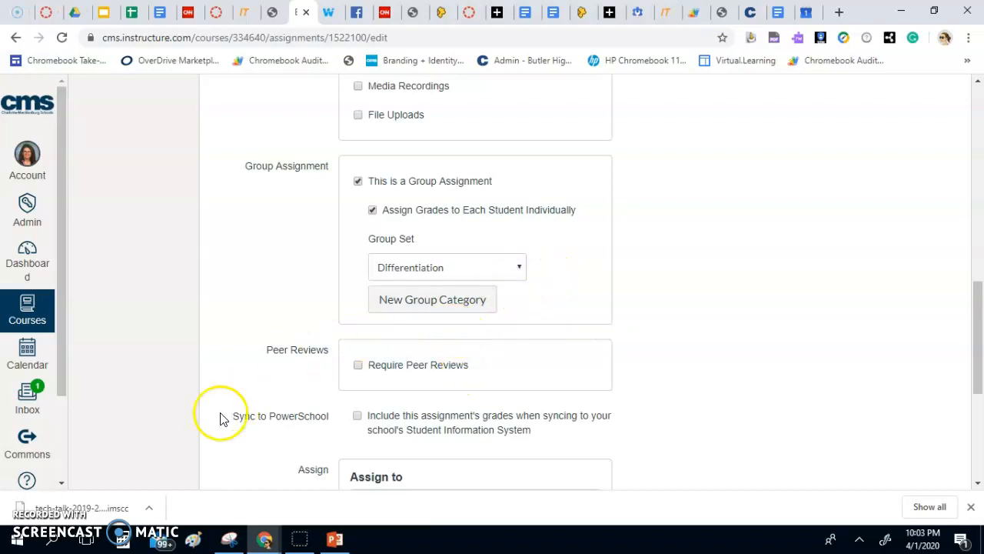
scroll(385, 392, "up", 4)
scroll(392, 384, "down", 3)
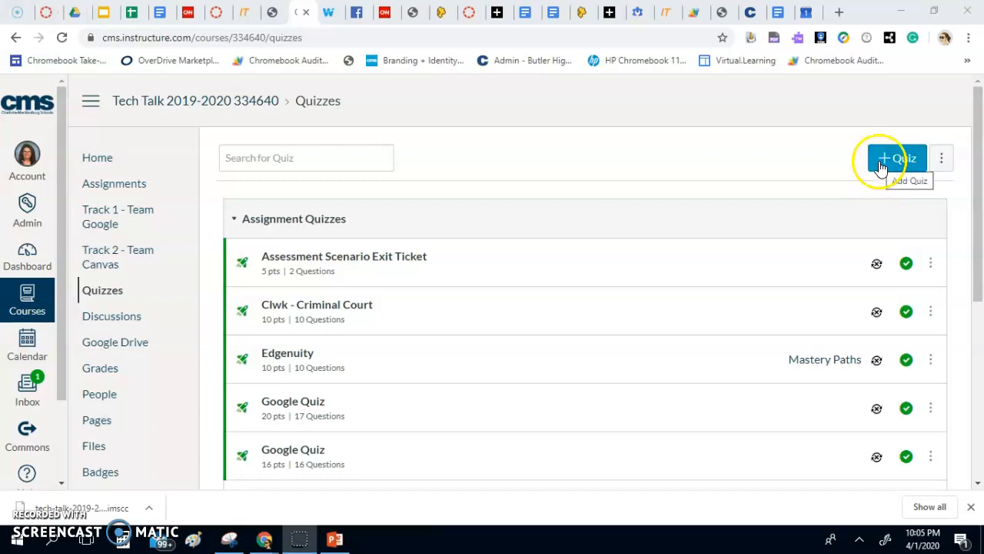
Create a new quiz in the Tech Talk 2019-2020 course using the Classic Quizzes engine.
left_click(881, 161)
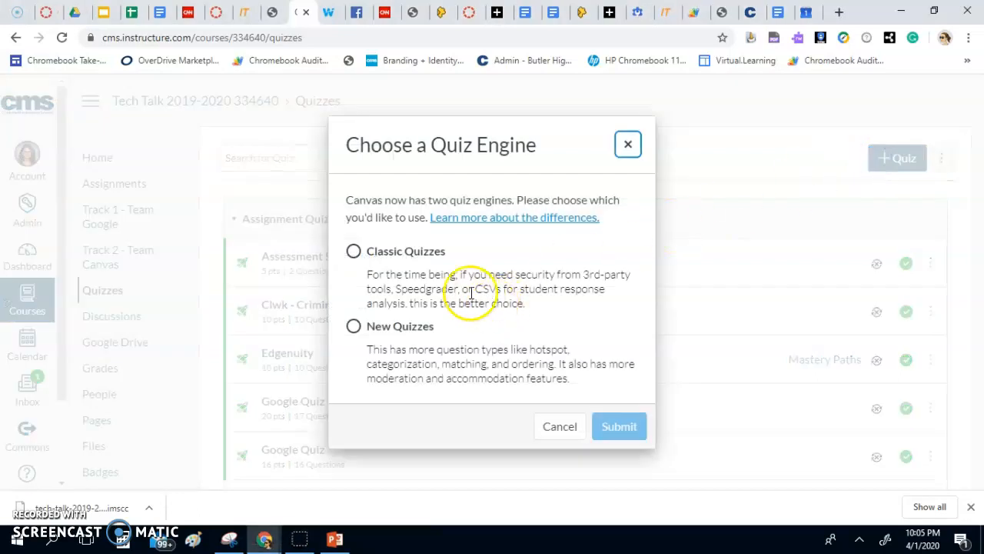
left_click(353, 252)
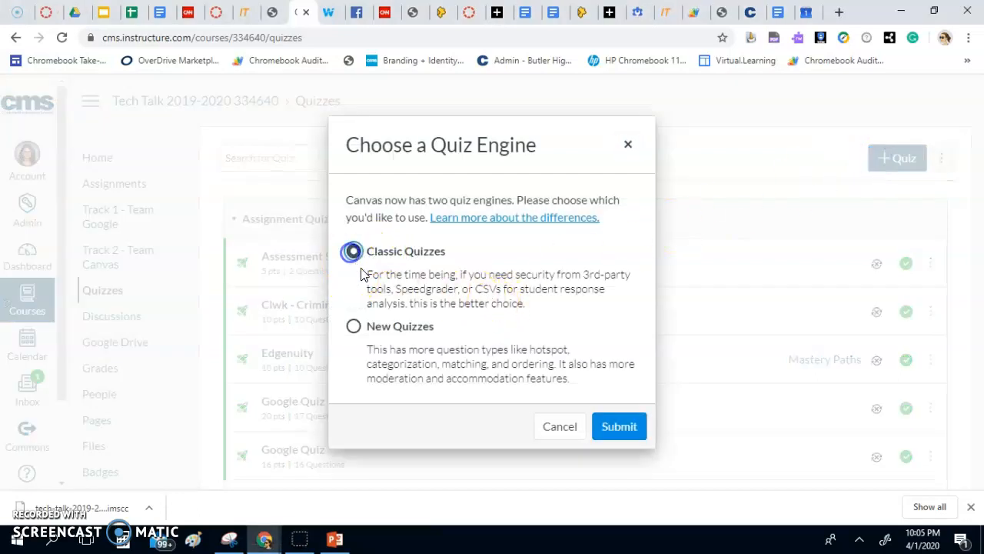
left_click(622, 429)
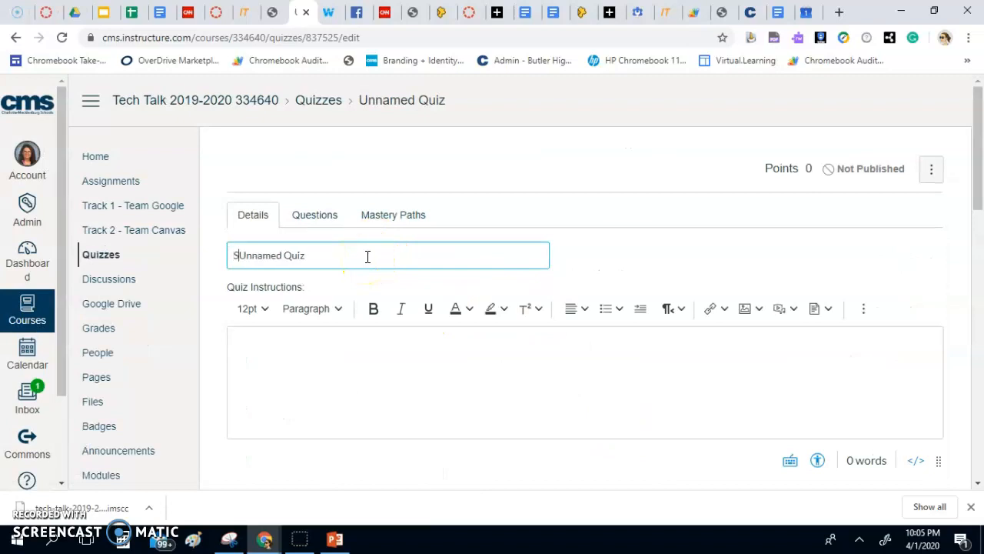
Replace the default title of the new quiz with "Differentiate".
type("fferen")
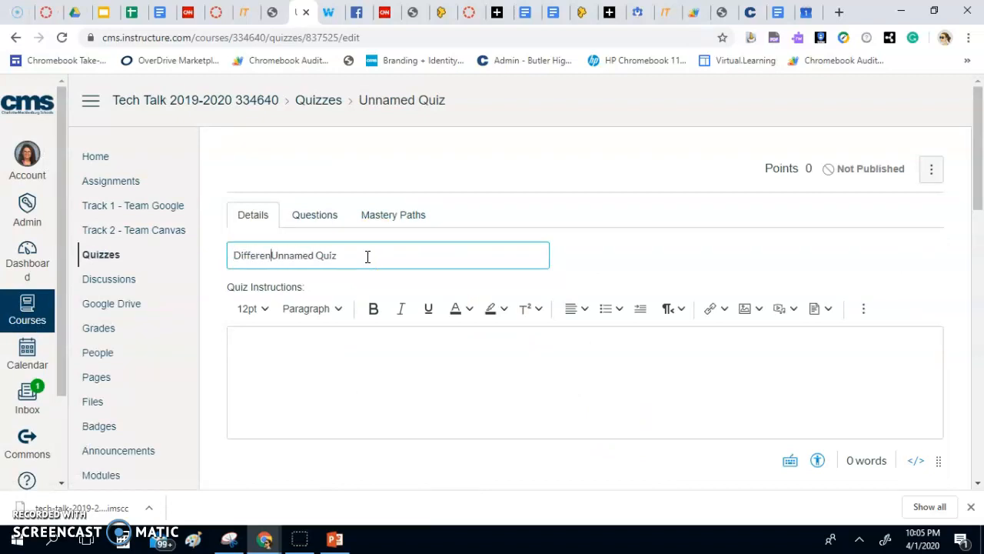
type("tiate")
left_click_drag(403, 254, 299, 255)
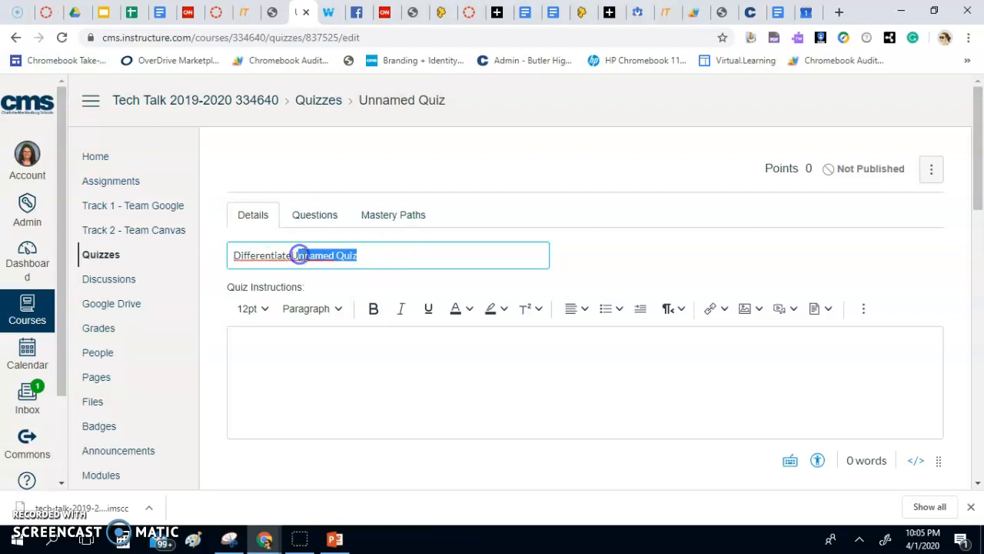
key("BackSpace")
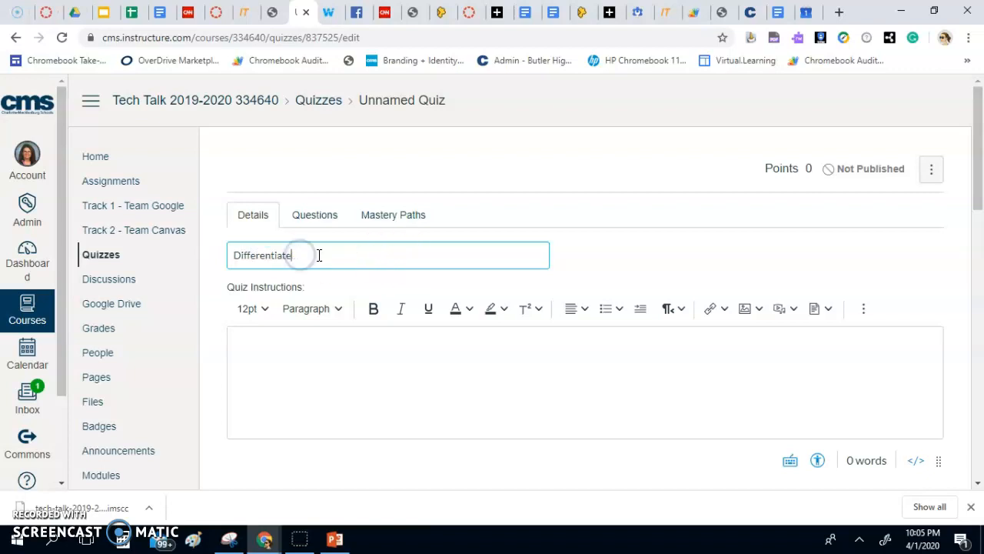
right_click(252, 265)
left_click(311, 255)
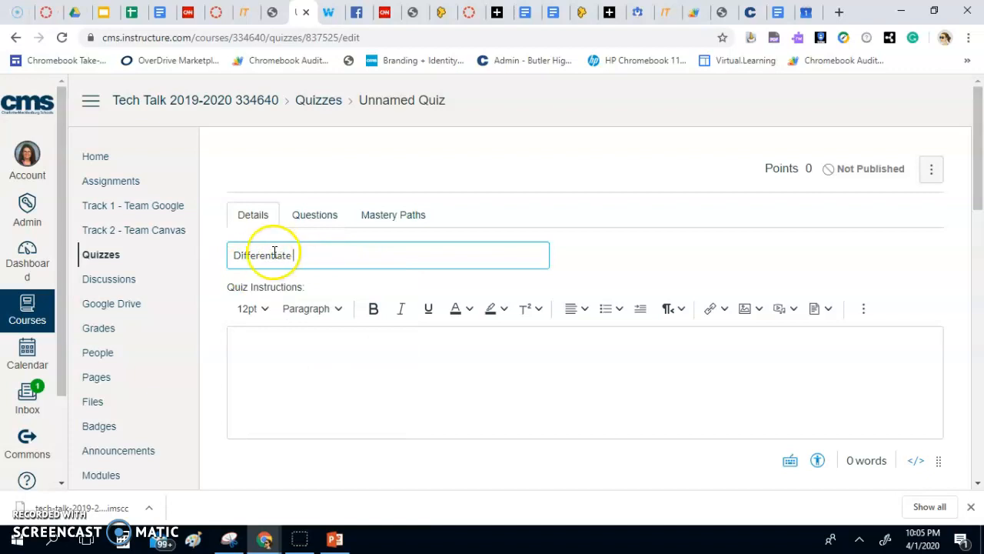
scroll(374, 362, "down", 3)
scroll(362, 275, "up", 2)
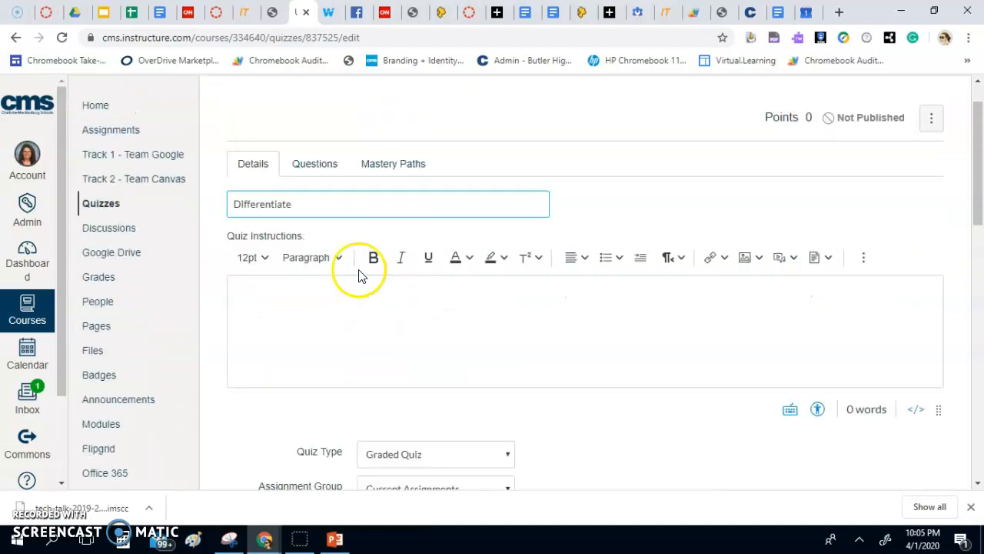
Add a new multiple-choice question to the Differentiate quiz and begin its question text.
scroll(338, 262, "up", 1)
left_click(317, 218)
left_click(449, 339)
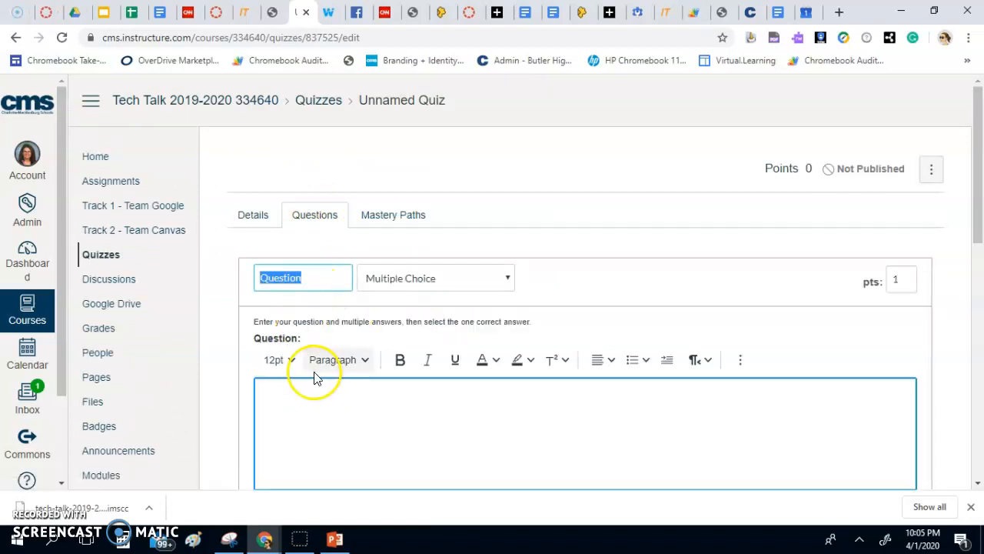
scroll(341, 336, "down", 3)
left_click(320, 189)
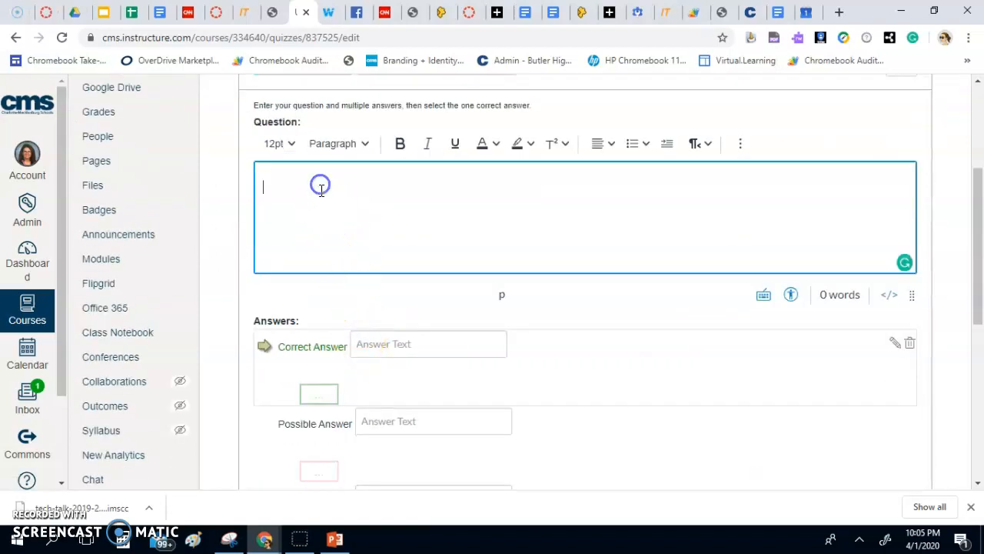
type("Who ar eyou?")
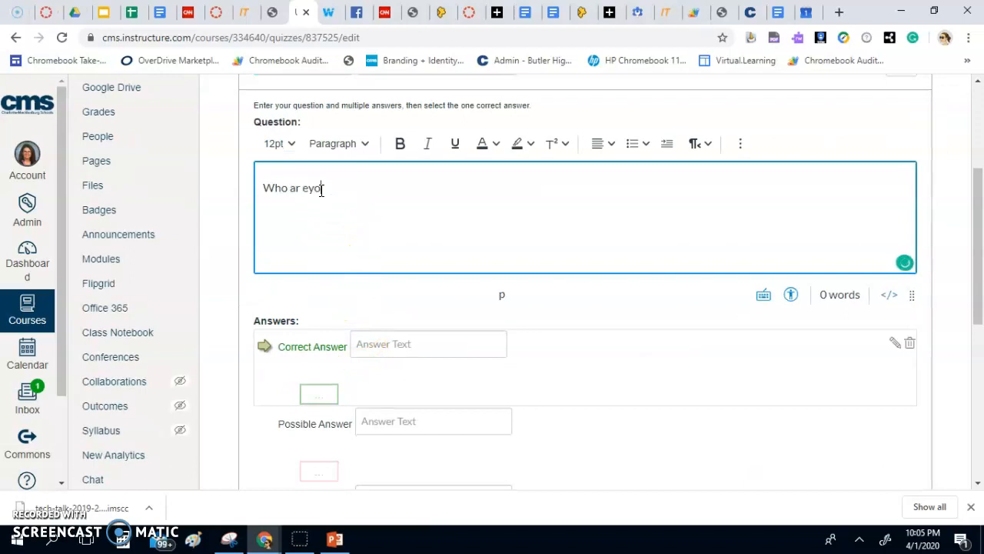
key("BackSpace")
key("BackSpace")
key("BackSpace")
key("BackSpace")
key("BackSpace")
key("BackSpace")
type("e you")
key("BackSpace")
key("BackSpace")
key("BackSpace")
key("BackSpace")
key("BackSpace")
key("BackSpace")
key("BackSpace")
key("BackSpace")
key("BackSpace")
key("BackSpace")
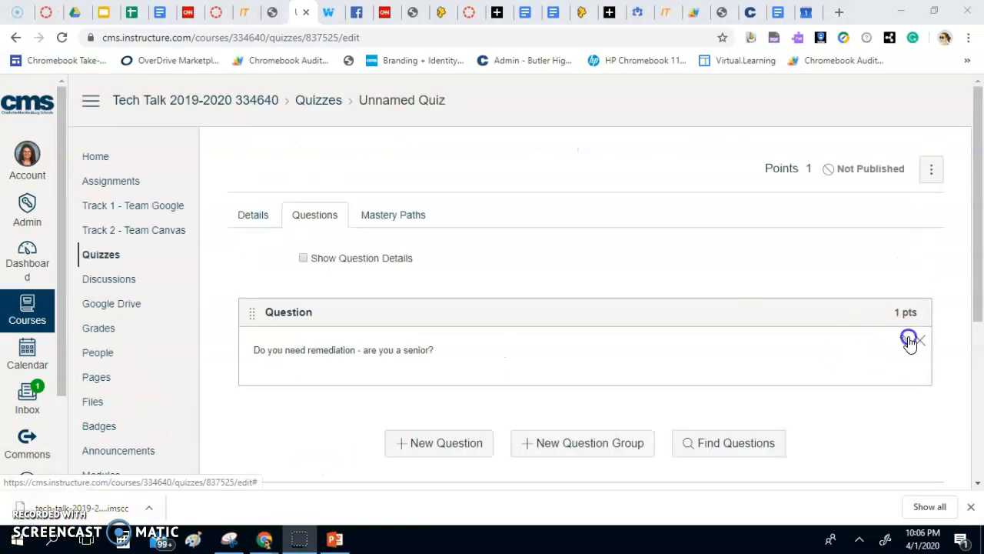
Open the quiz's remediation question for editing and review its text and answer choices.
left_click(909, 341)
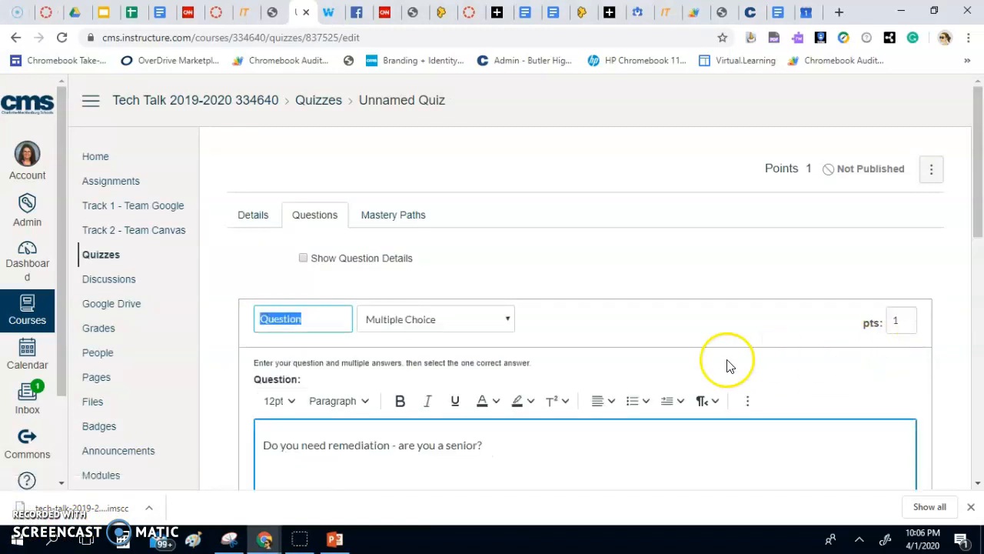
scroll(507, 422, "down", 3)
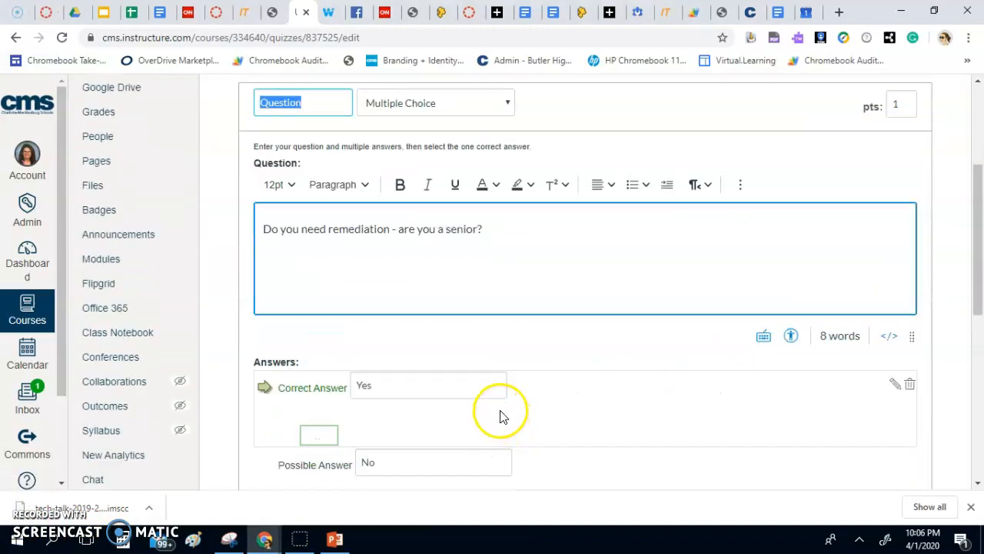
scroll(503, 419, "down", 2)
scroll(503, 405, "down", 2)
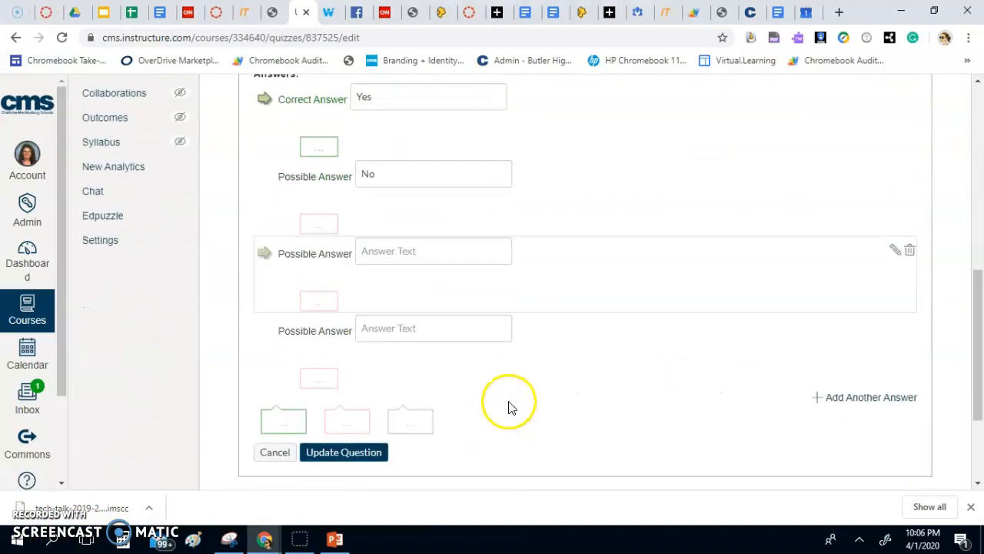
scroll(496, 400, "down", 2)
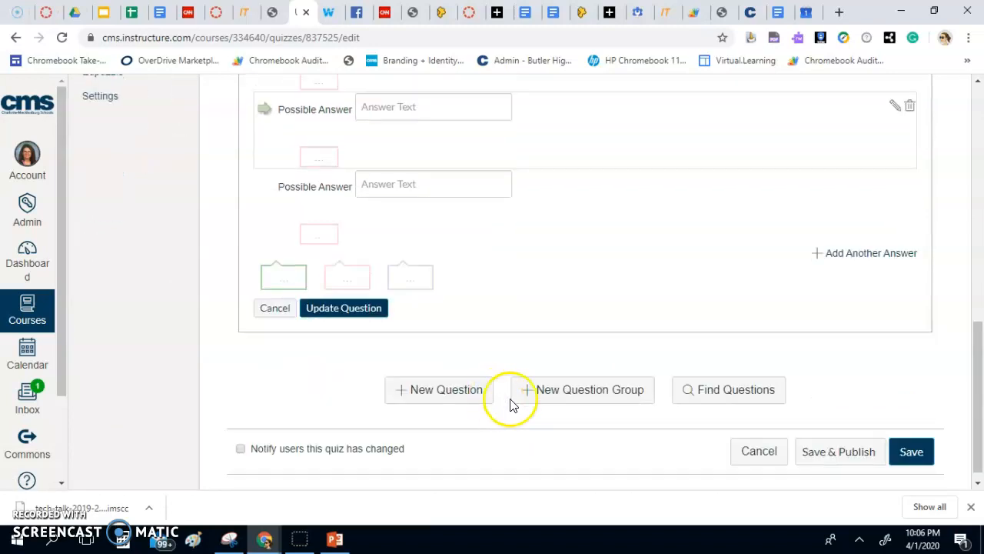
scroll(834, 461, "up", 1)
scroll(826, 455, "up", 3)
scroll(815, 455, "down", 4)
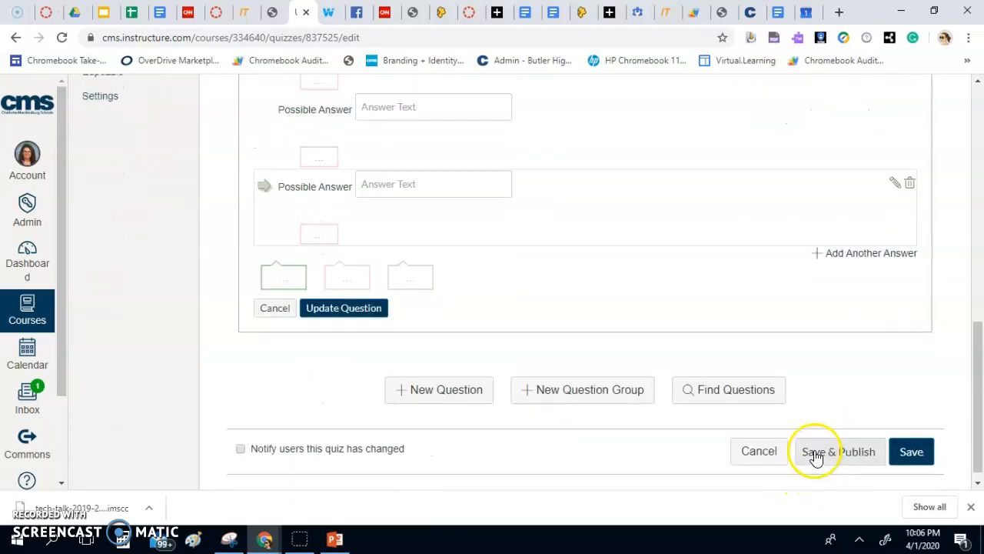
Save the Differentiate quiz, reopen it for editing and bring up its Mastery Paths settings.
left_click(901, 455)
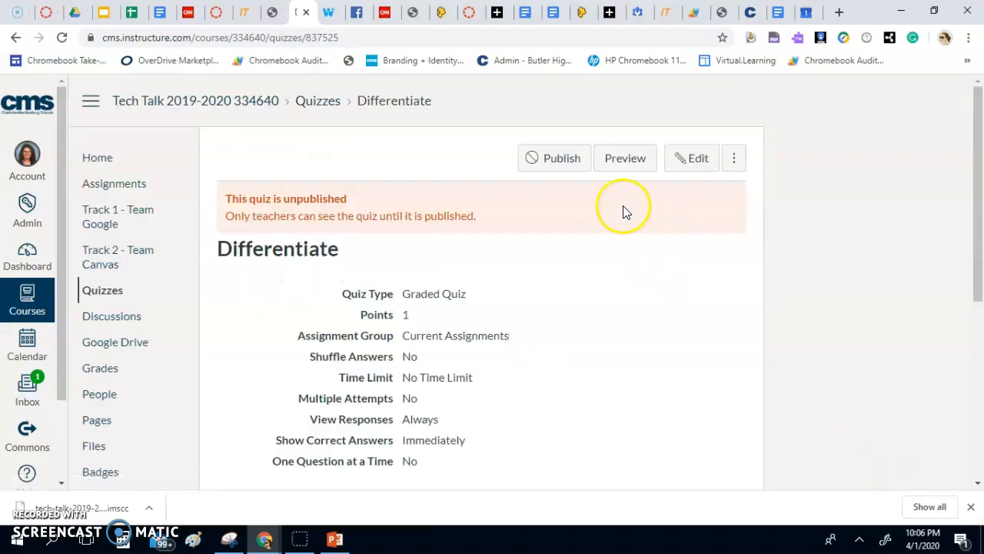
left_click(673, 166)
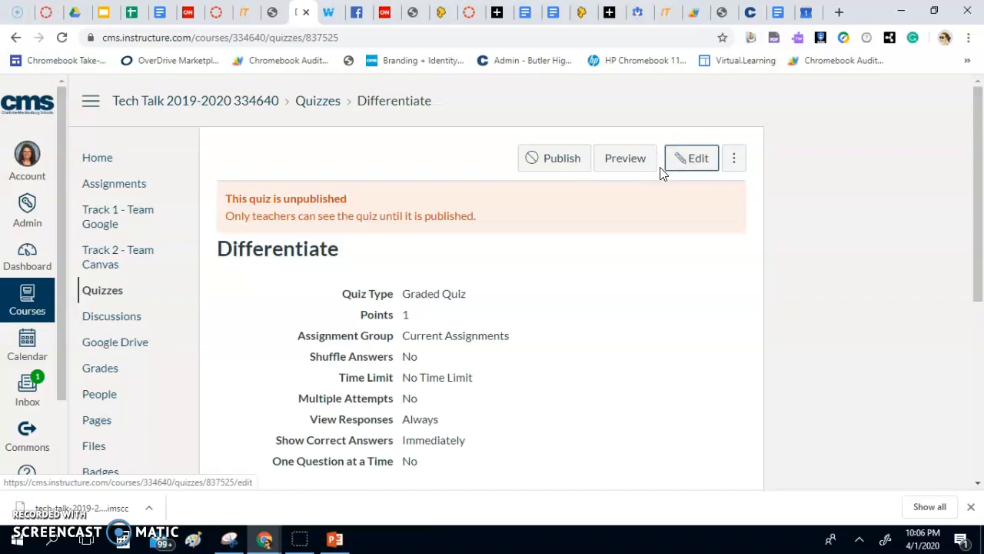
left_click(688, 167)
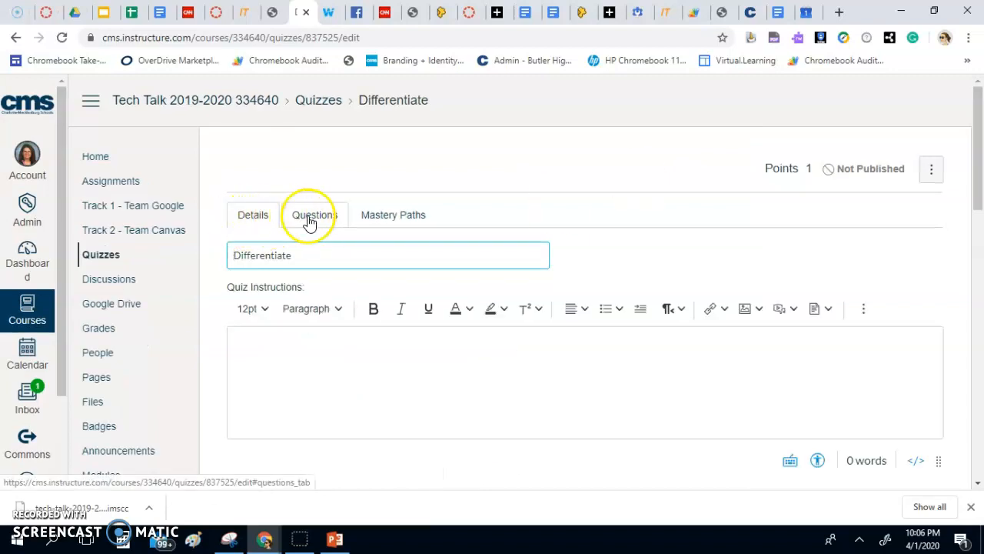
left_click(389, 221)
Add T2 - Using Rubrics in Canvas, Microsoft Lync or Skype for Business, and T1 - Google Sheets and Google Forms BINGO to the 1–0.7 pts range.
left_click(252, 349)
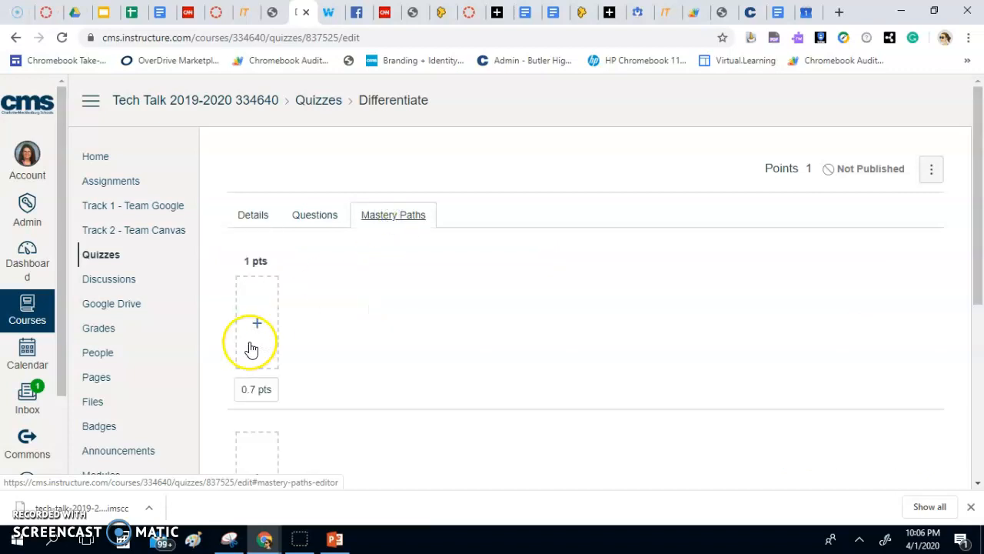
left_click(256, 322)
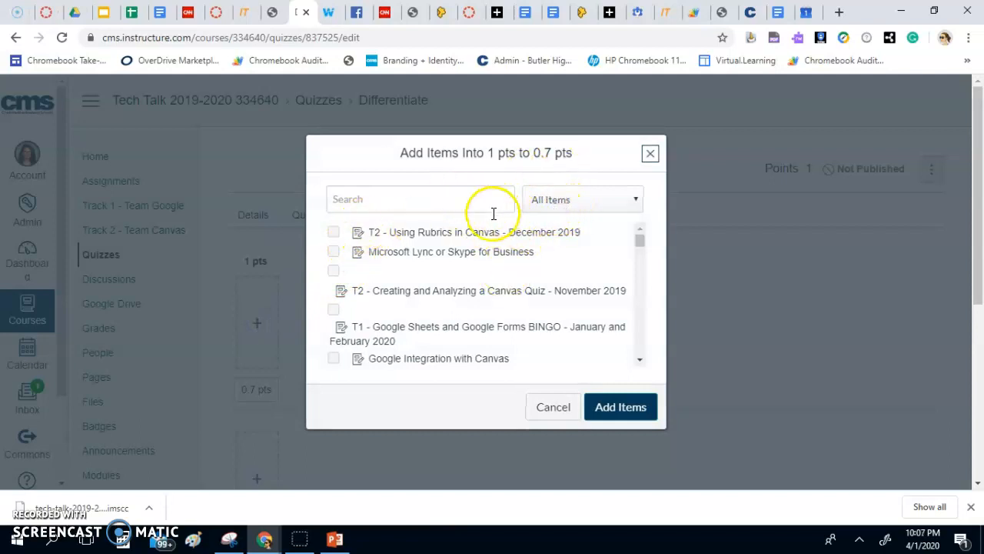
left_click(333, 232)
left_click(333, 252)
left_click(334, 271)
left_click(622, 407)
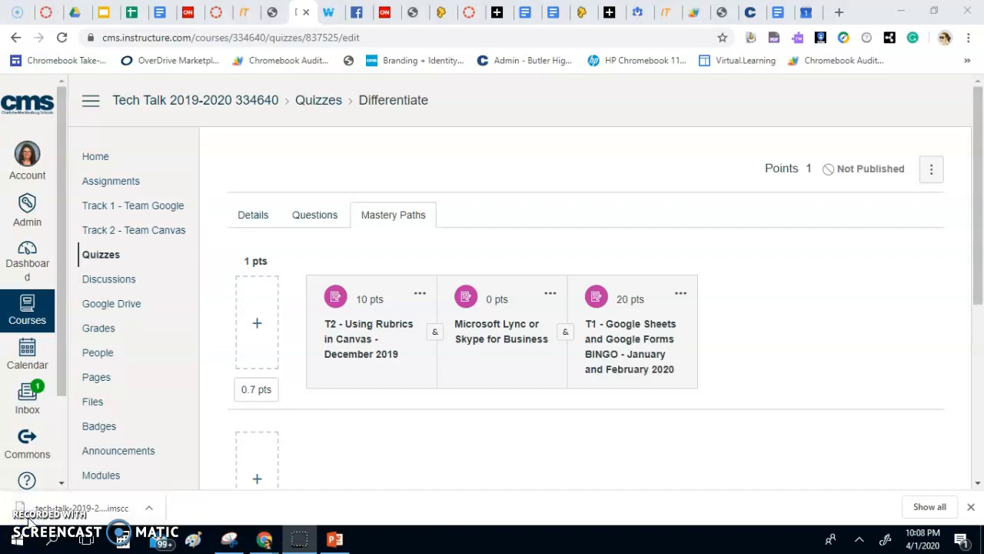
left_click(618, 228)
scroll(597, 249, "down", 3)
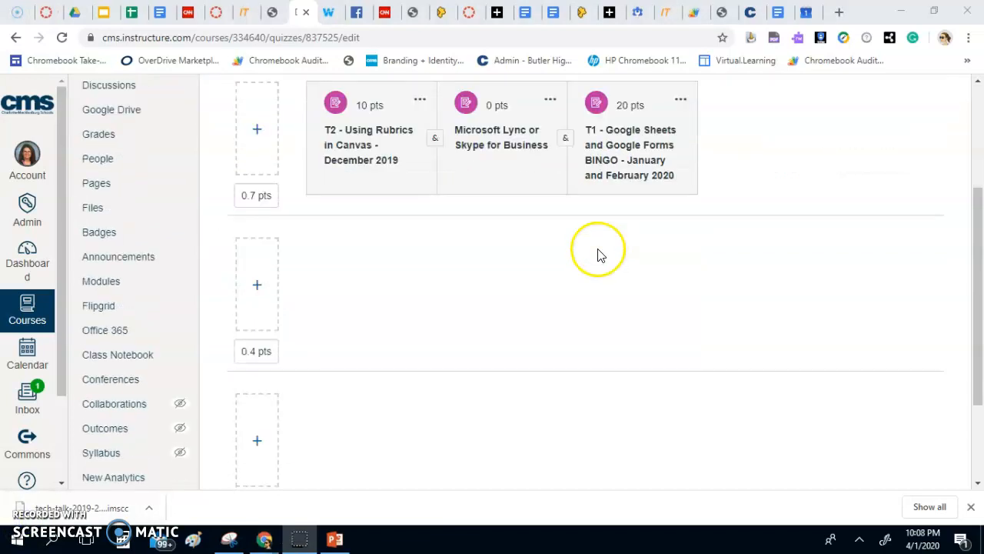
scroll(599, 253, "down", 2)
scroll(894, 477, "up", 4)
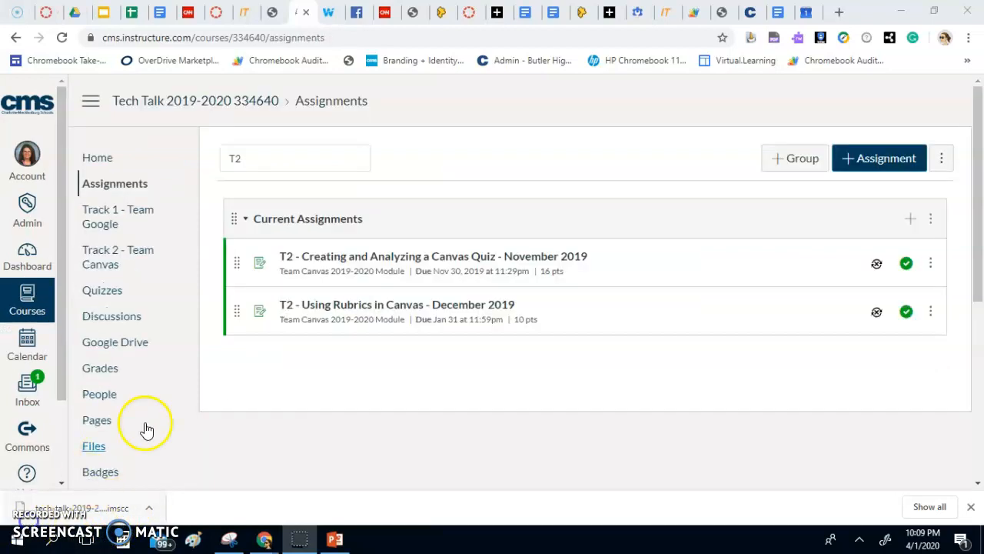
Edit the T2 - Using Rubrics in Canvas - December 2019 assignment and assign it to Mastery Paths instead of Everyone.
left_click(313, 308)
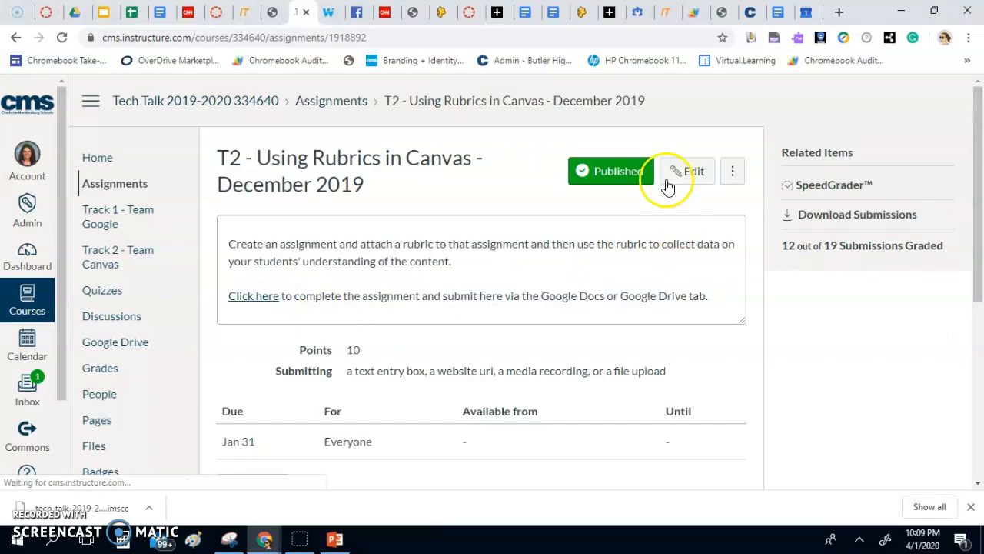
left_click(687, 171)
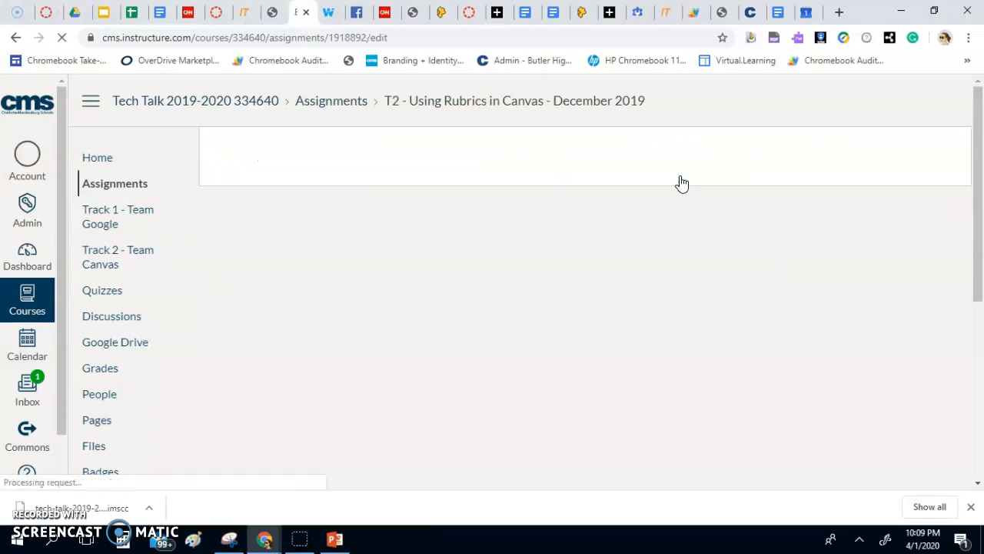
scroll(615, 298, "down", 2)
scroll(615, 299, "down", 8)
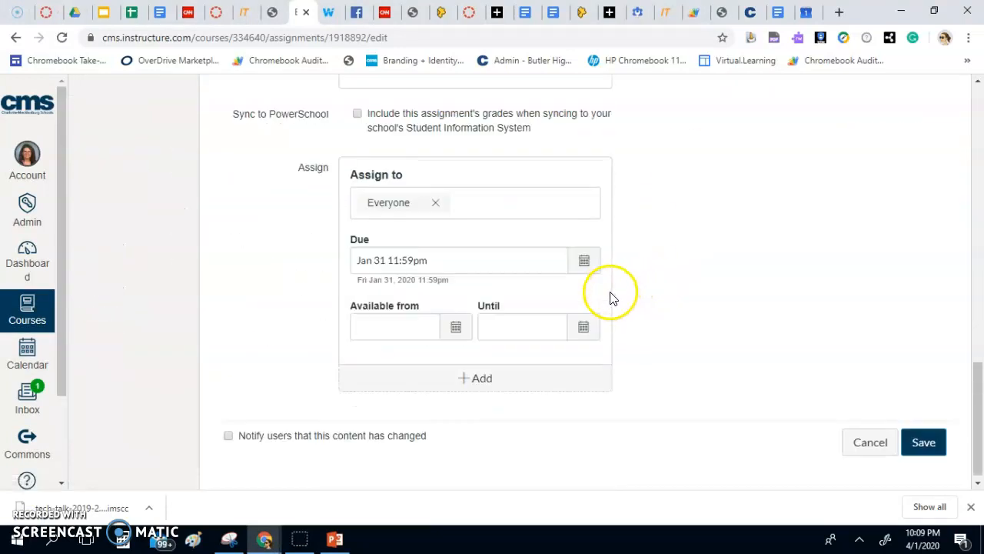
left_click(476, 201)
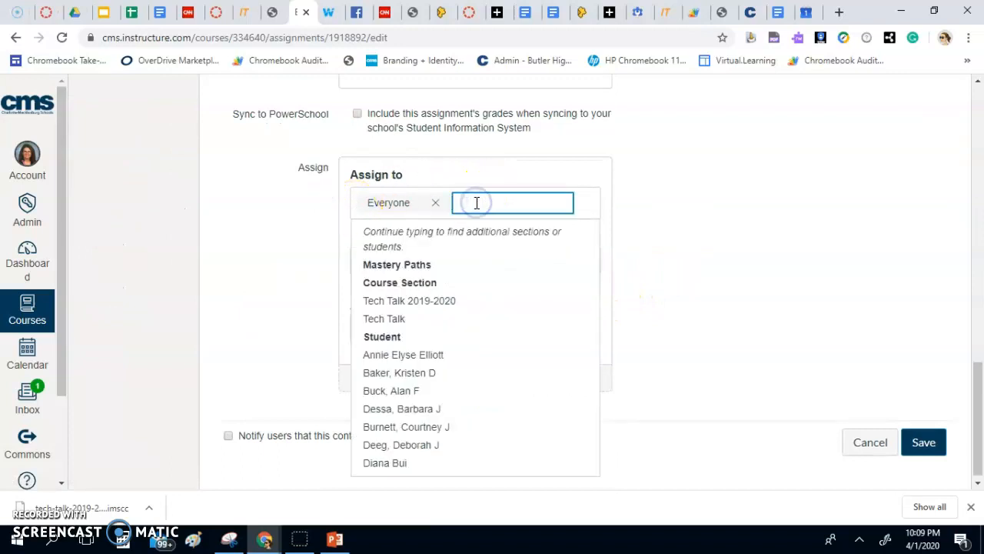
left_click(429, 266)
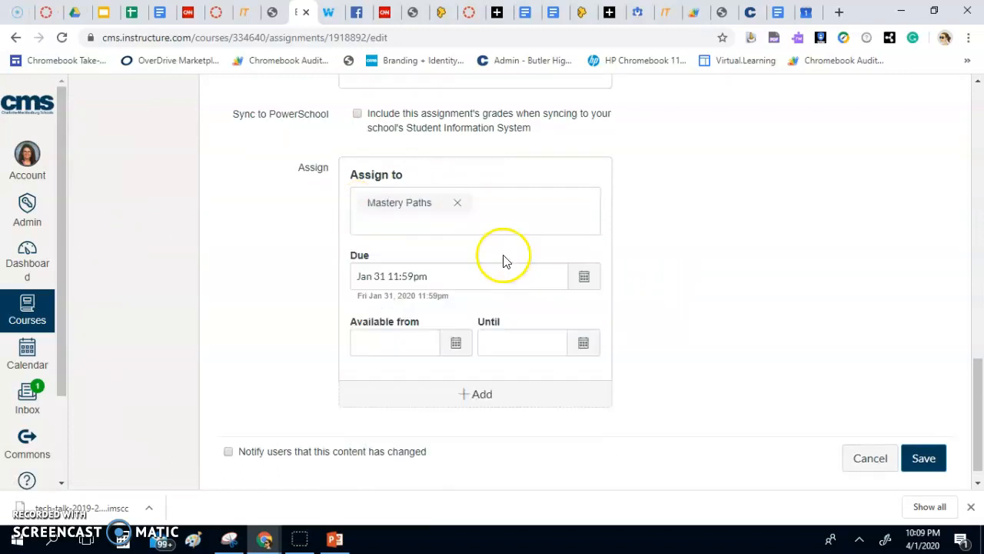